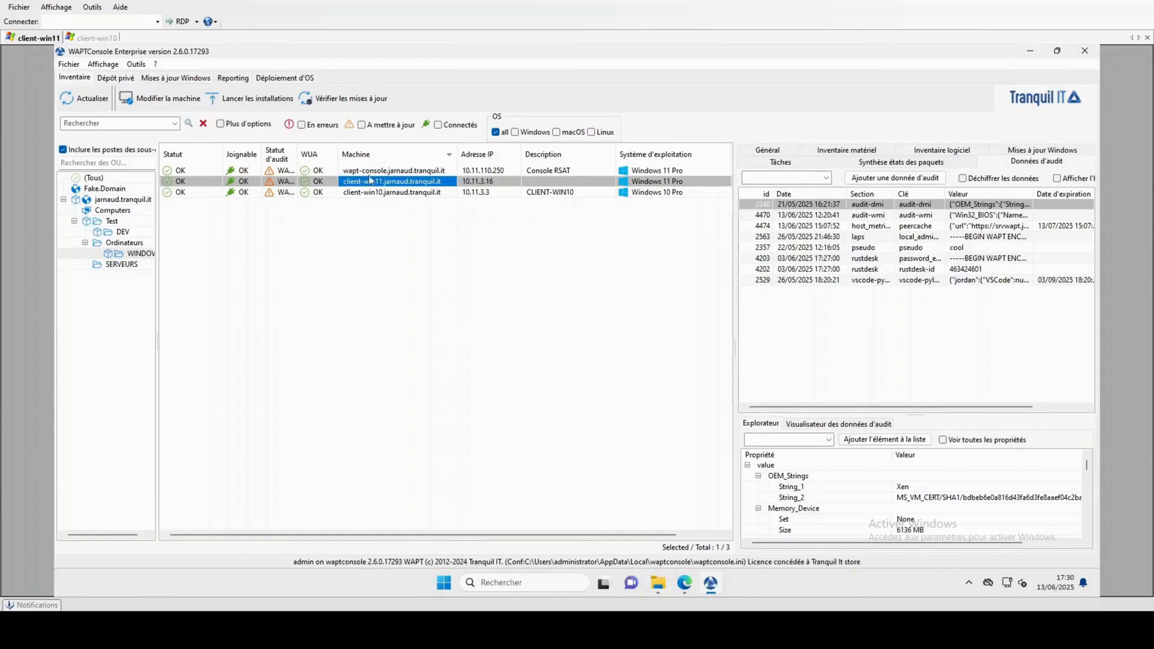
Show client-win10's audit data (audit-dmi, laps, rustdesk) instead of client-win11's.
{"action": "left_click", "coordinate": [375, 194]}
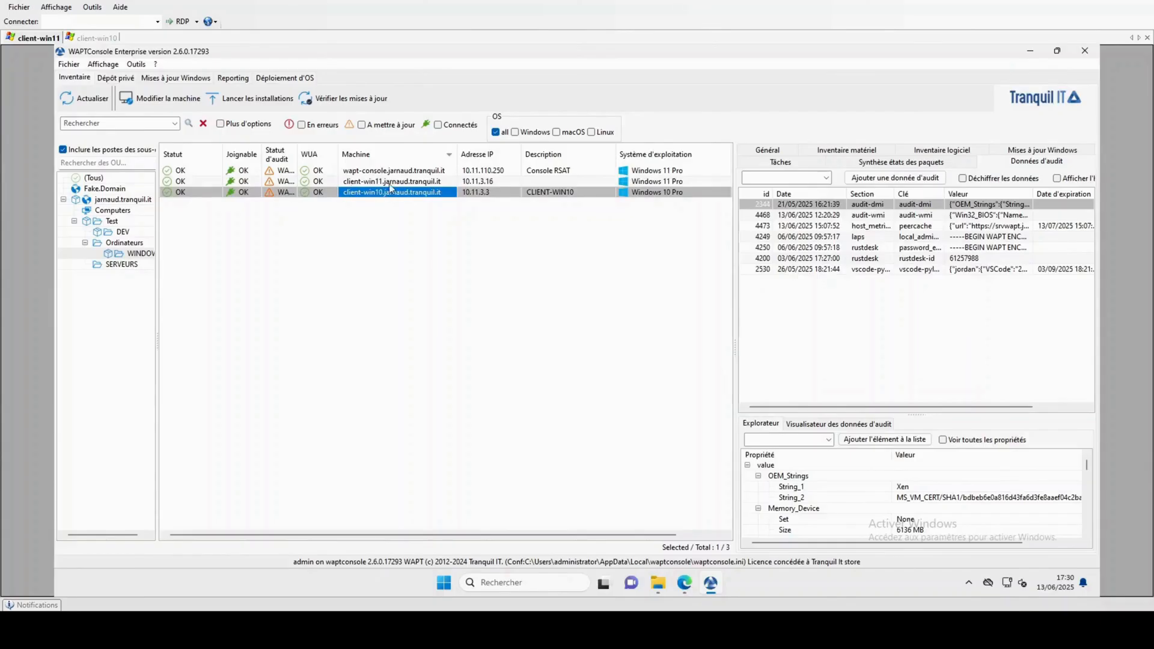
{"action": "left_click", "coordinate": [390, 183]}
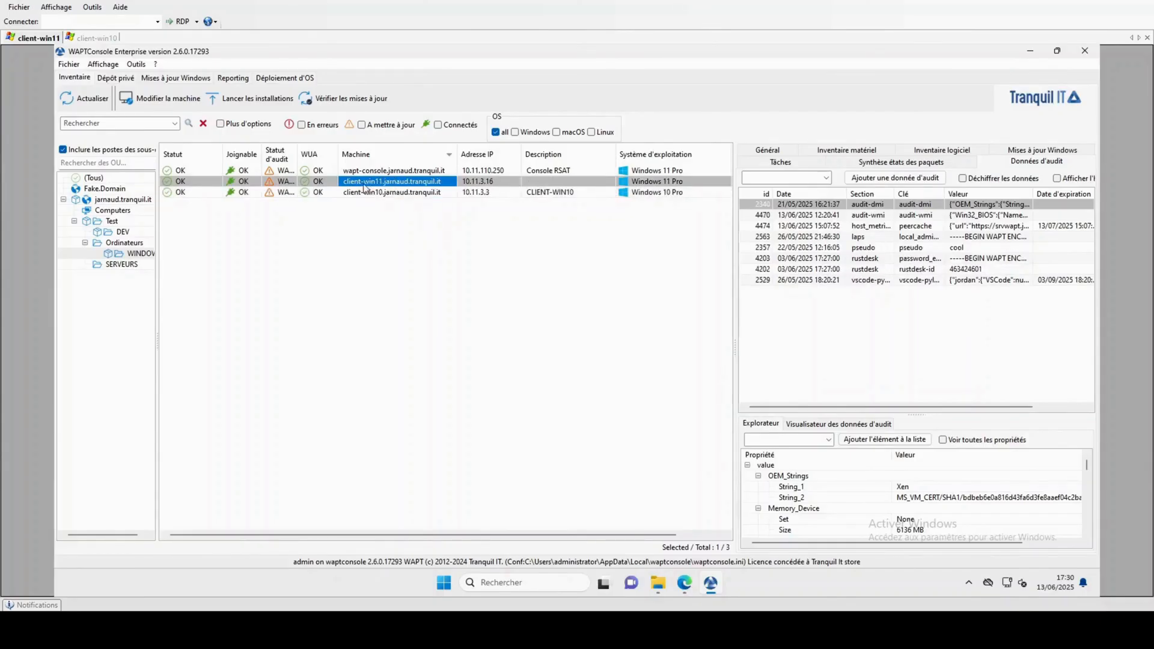
{"action": "left_click", "coordinate": [367, 192]}
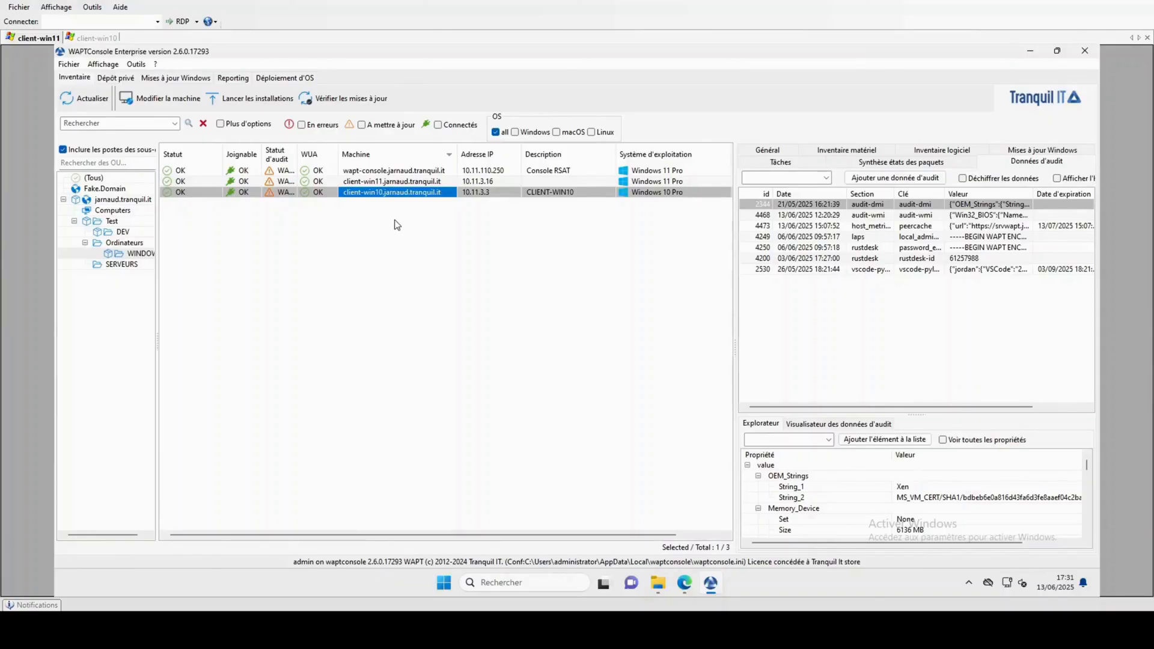
{"action": "left_click", "coordinate": [137, 65]}
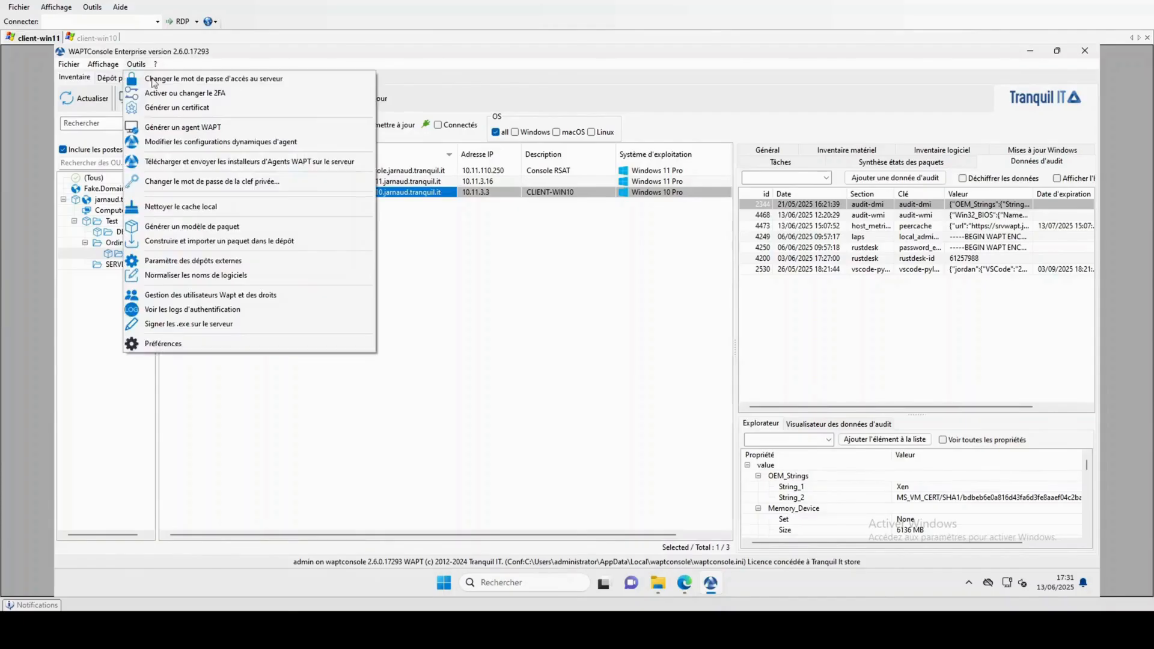
{"action": "left_click", "coordinate": [187, 126]}
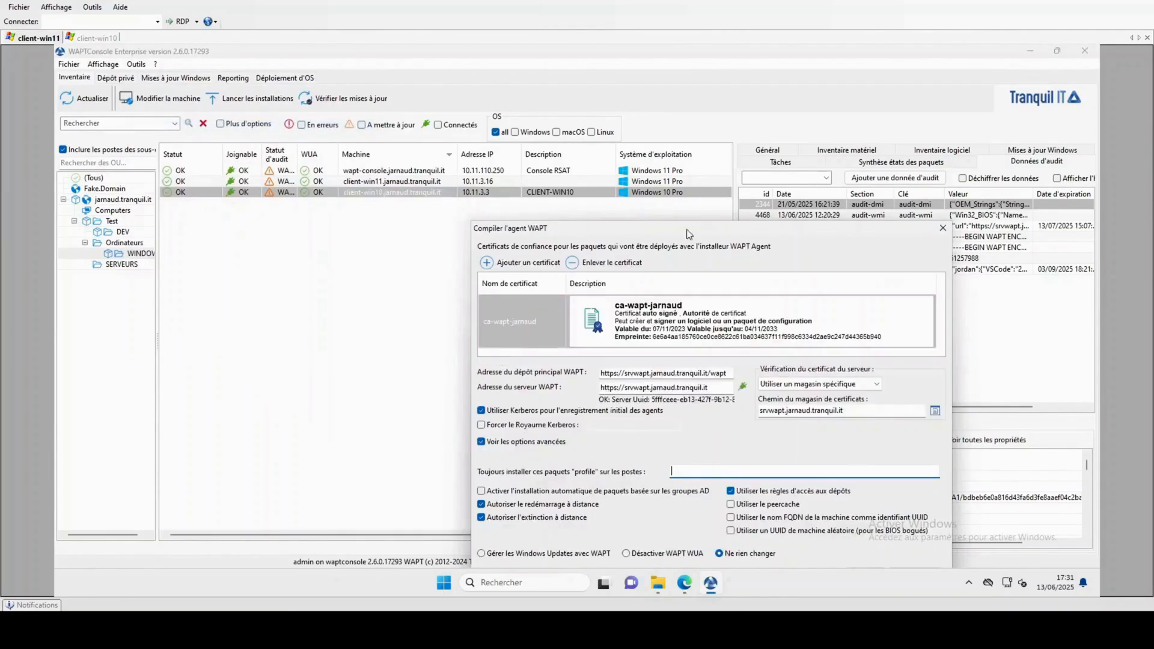
{"action": "left_click_drag", "start_coordinate": [646, 207], "coordinate": [540, 127]}
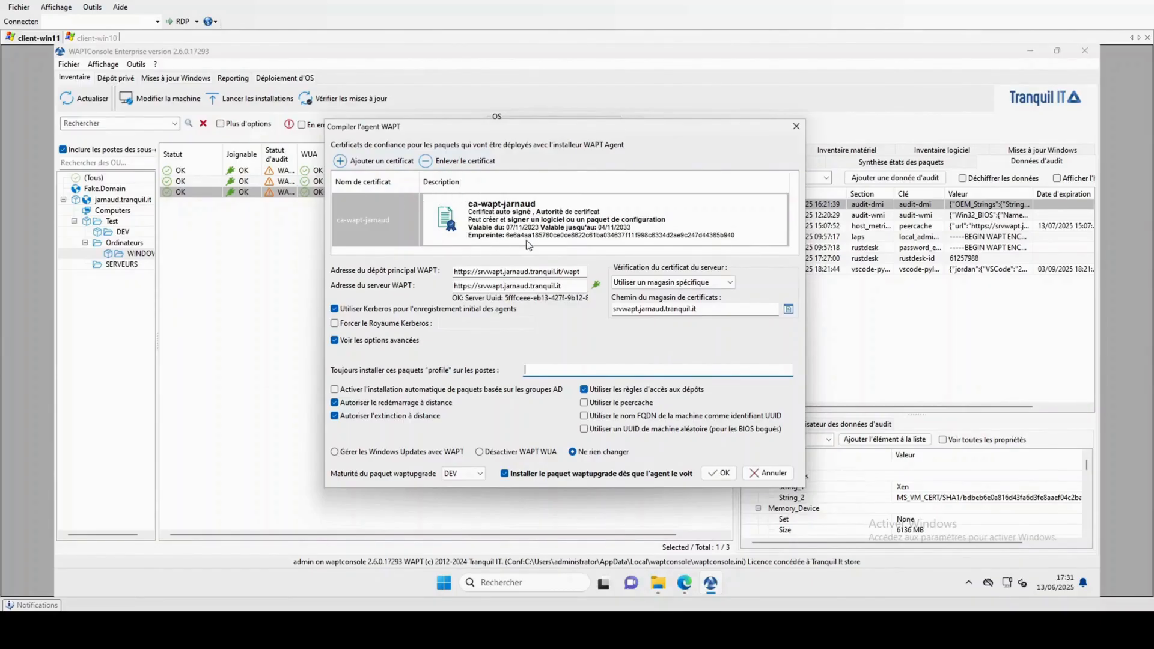
{"action": "left_click", "coordinate": [795, 128]}
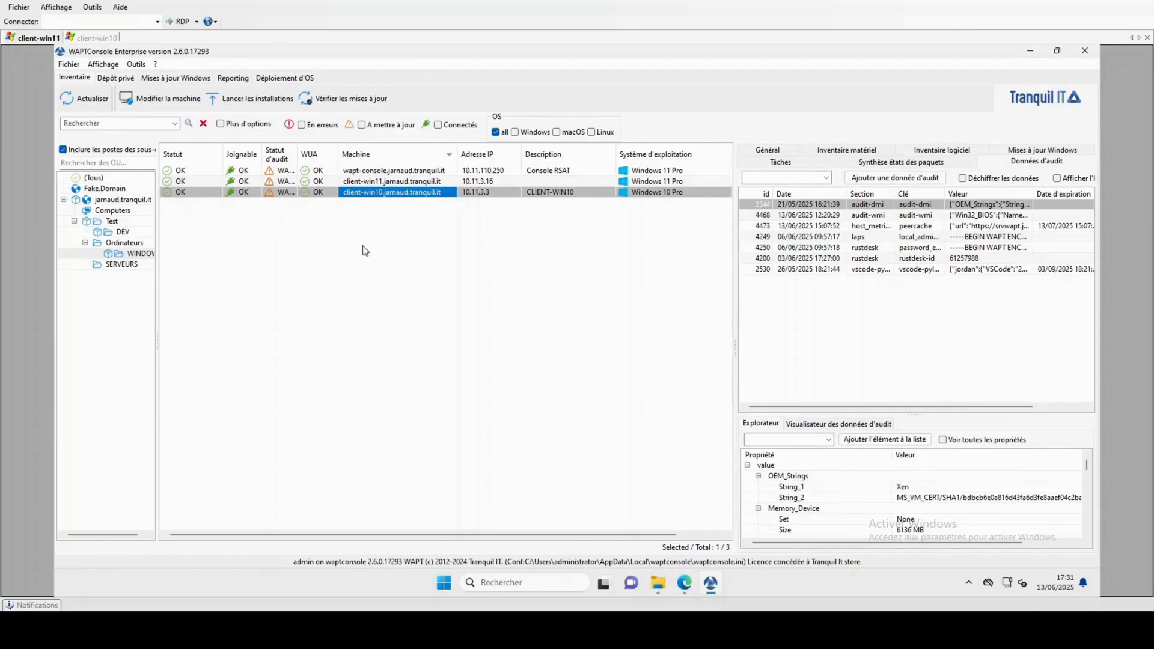
Open the key and self-signed certificate generator targeting \\wapt-console\PARTAGE\WAPT-CA.
{"action": "left_click", "coordinate": [135, 65]}
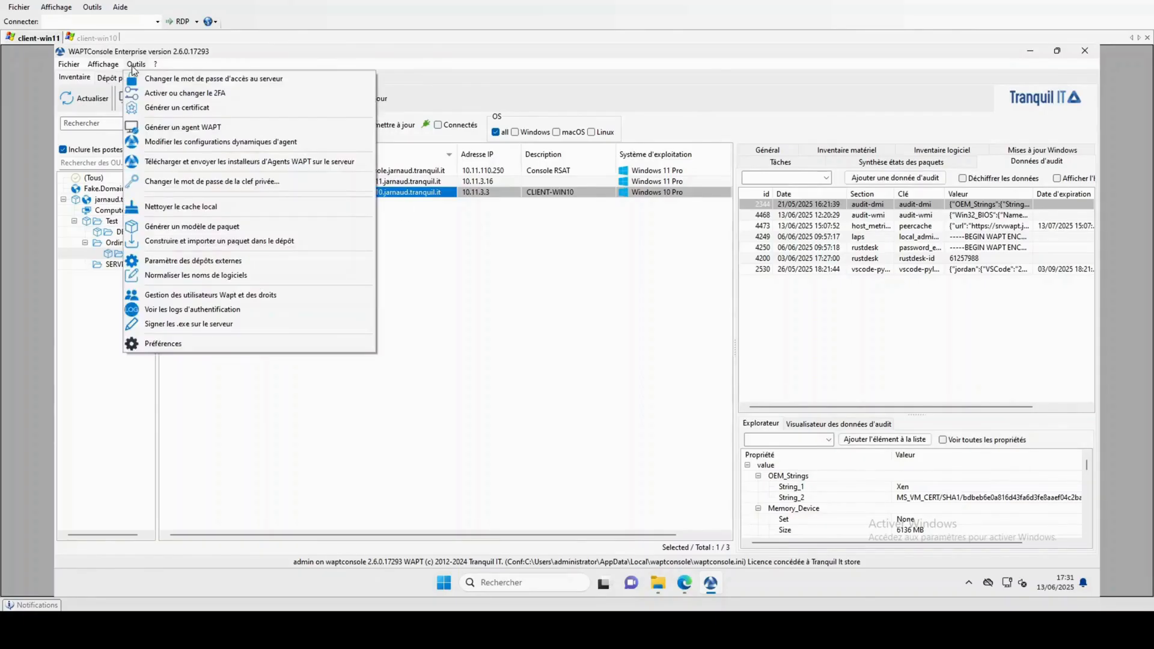
{"action": "left_click", "coordinate": [164, 109]}
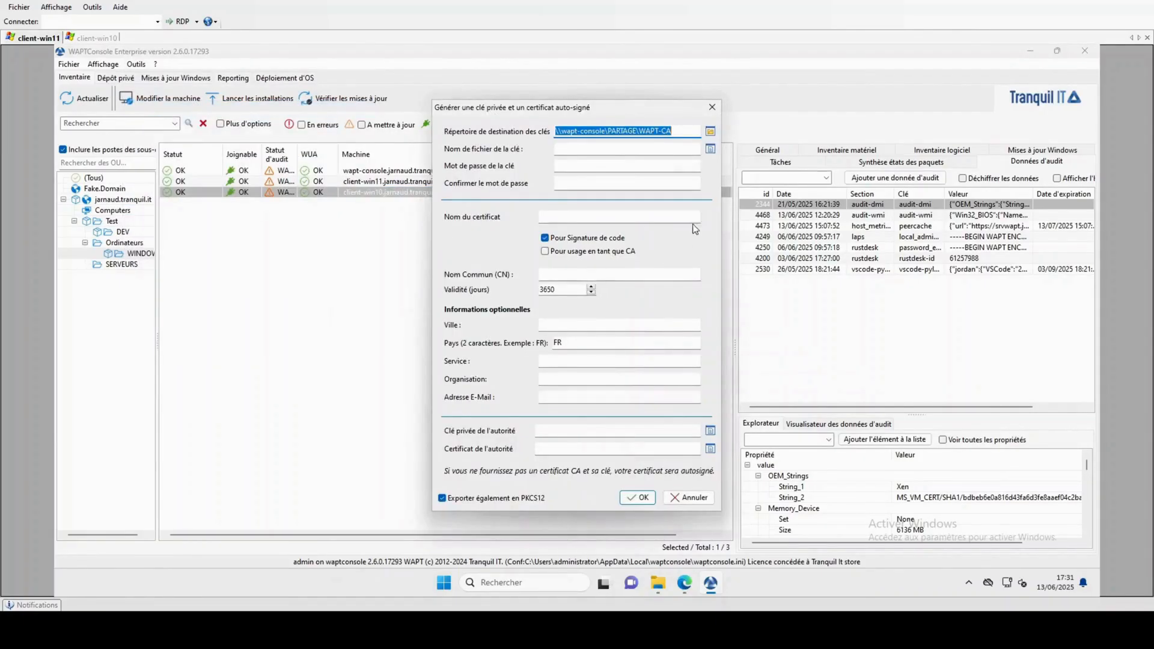
{"action": "left_click", "coordinate": [678, 134]}
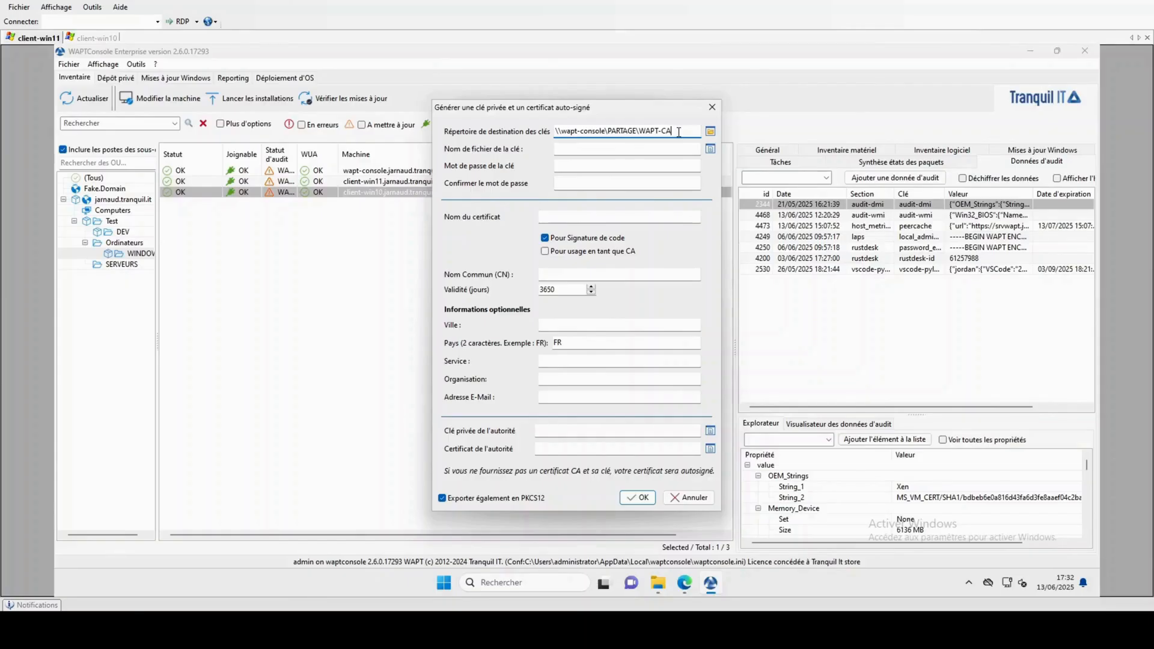
{"action": "left_click", "coordinate": [577, 149]}
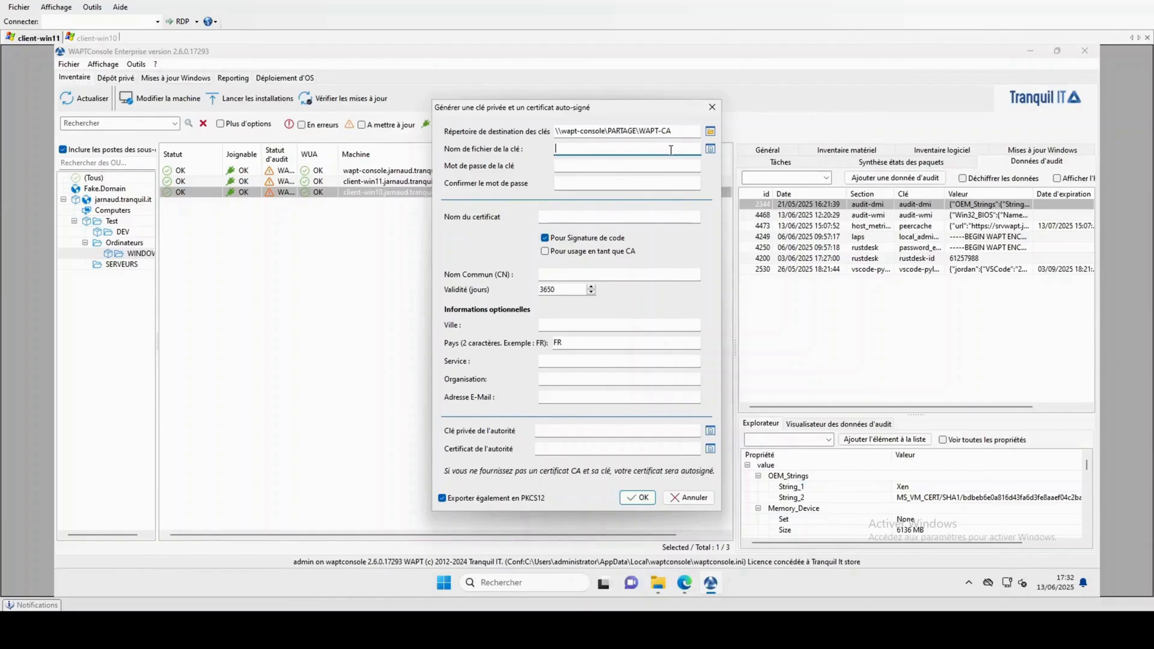
{"action": "left_click", "coordinate": [593, 162]}
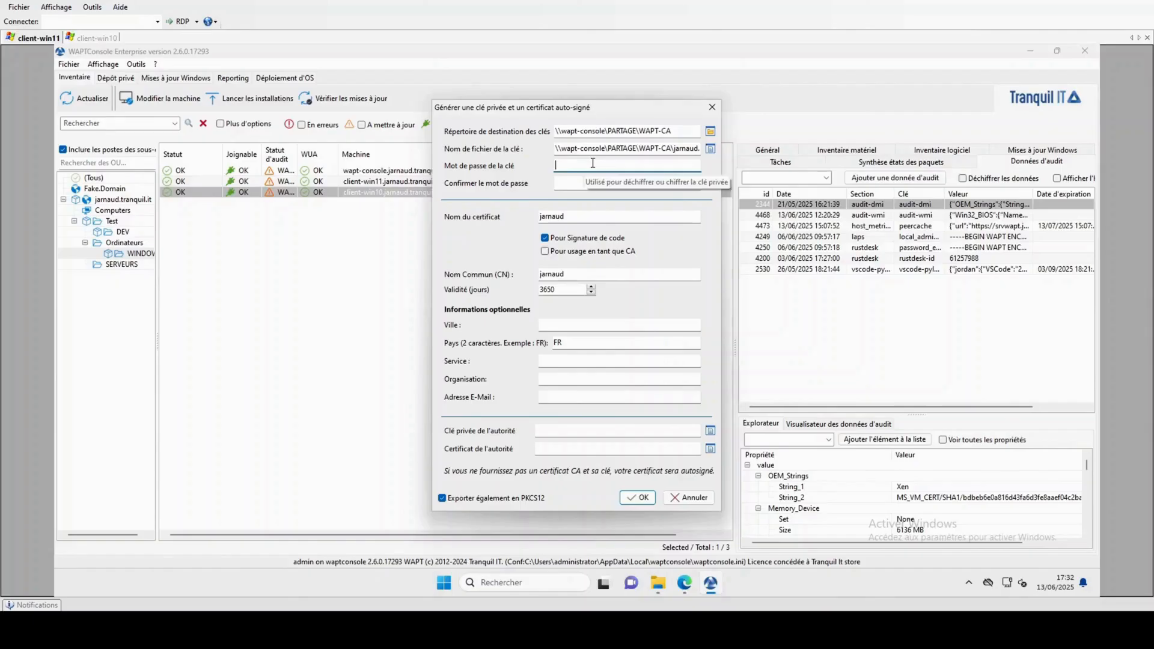
{"action": "type", "text": "********"}
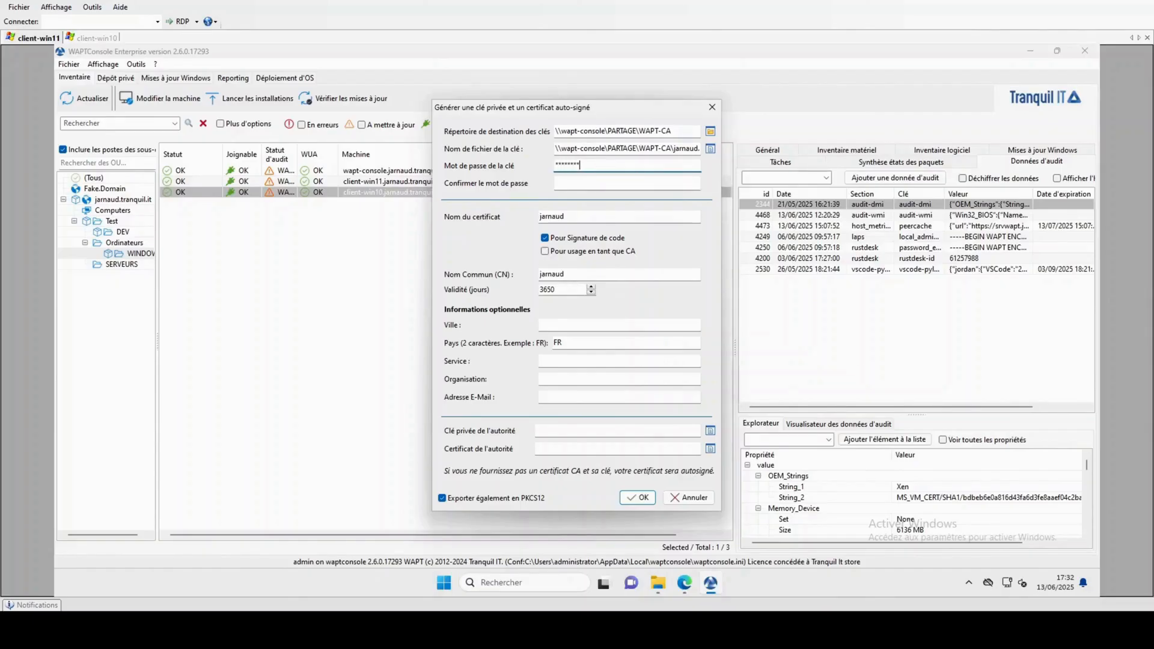
{"action": "type", "text": "********"}
{"action": "key", "text": "Tab"}
{"action": "type", "text": "**********"}
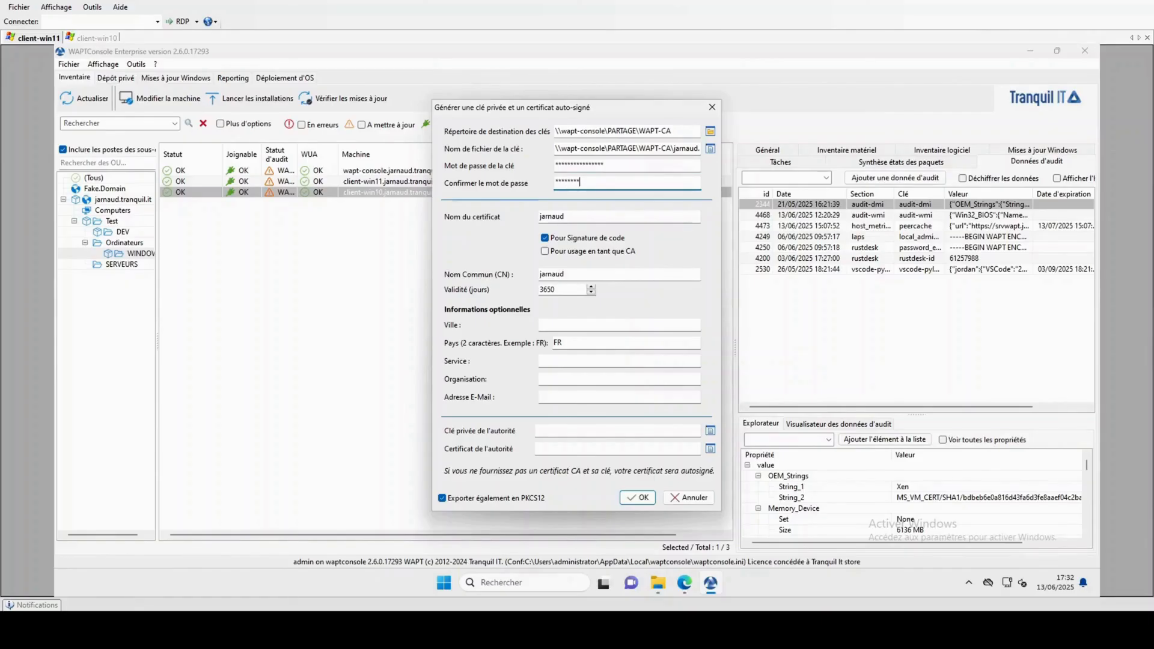
{"action": "type", "text": "******"}
{"action": "key", "text": "Tab"}
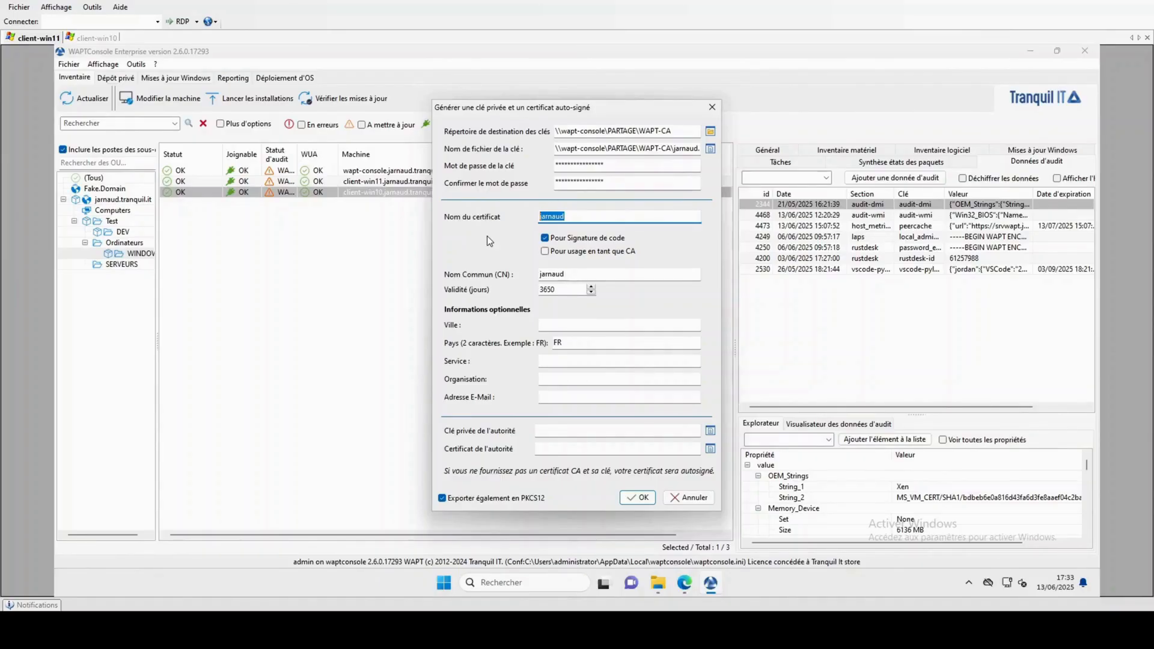
{"action": "left_click", "coordinate": [545, 239]}
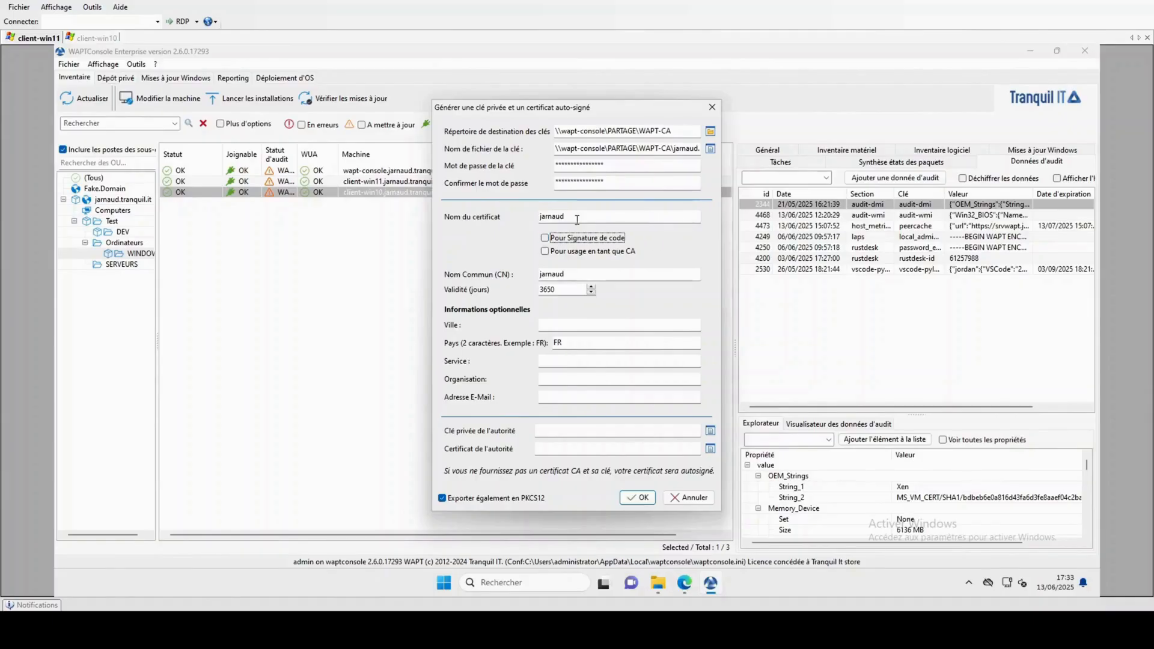
{"action": "left_click", "coordinate": [545, 238]}
{"action": "left_click", "coordinate": [640, 499]}
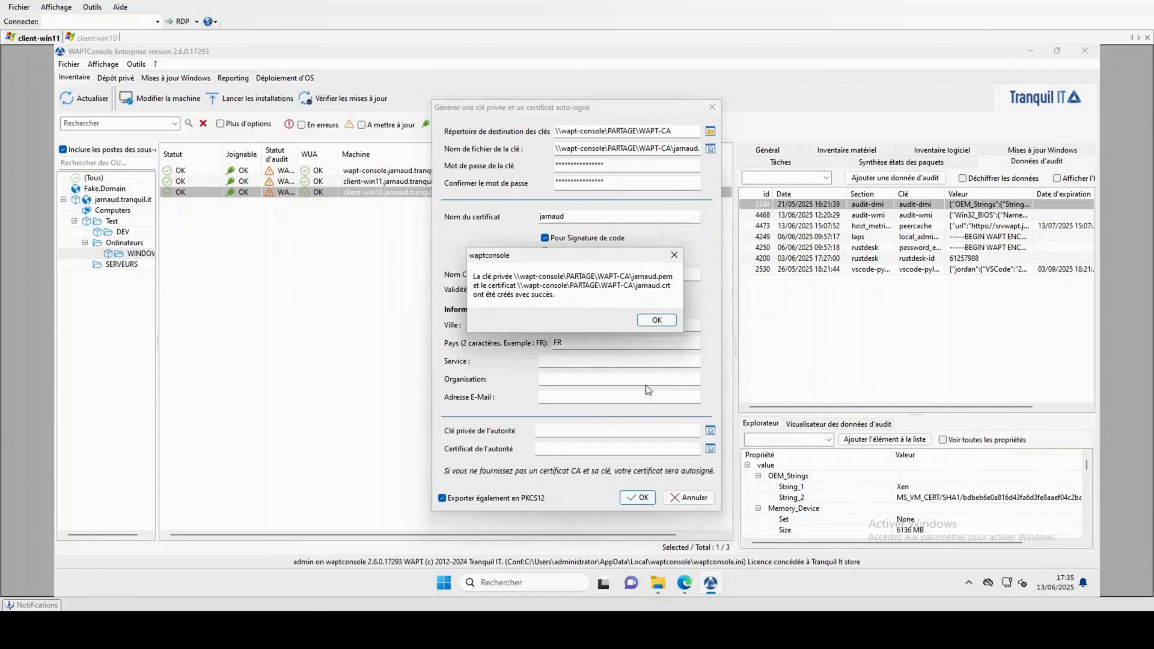
{"action": "left_click", "coordinate": [657, 321]}
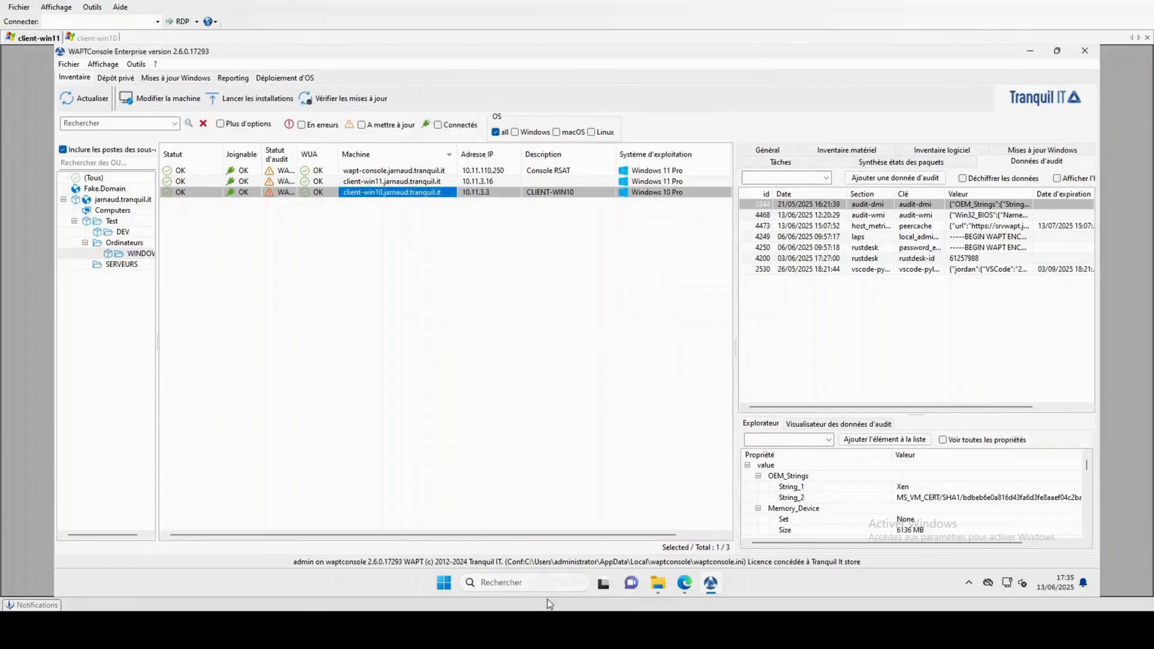
{"action": "left_click", "coordinate": [658, 582]}
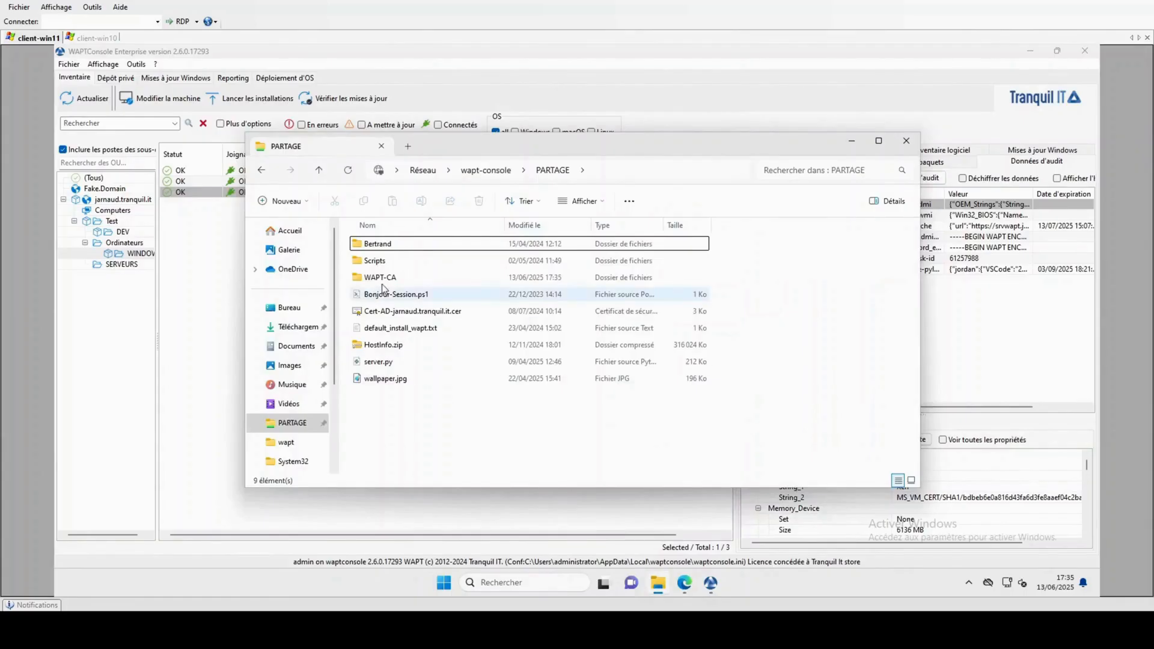
{"action": "left_click", "coordinate": [399, 292]}
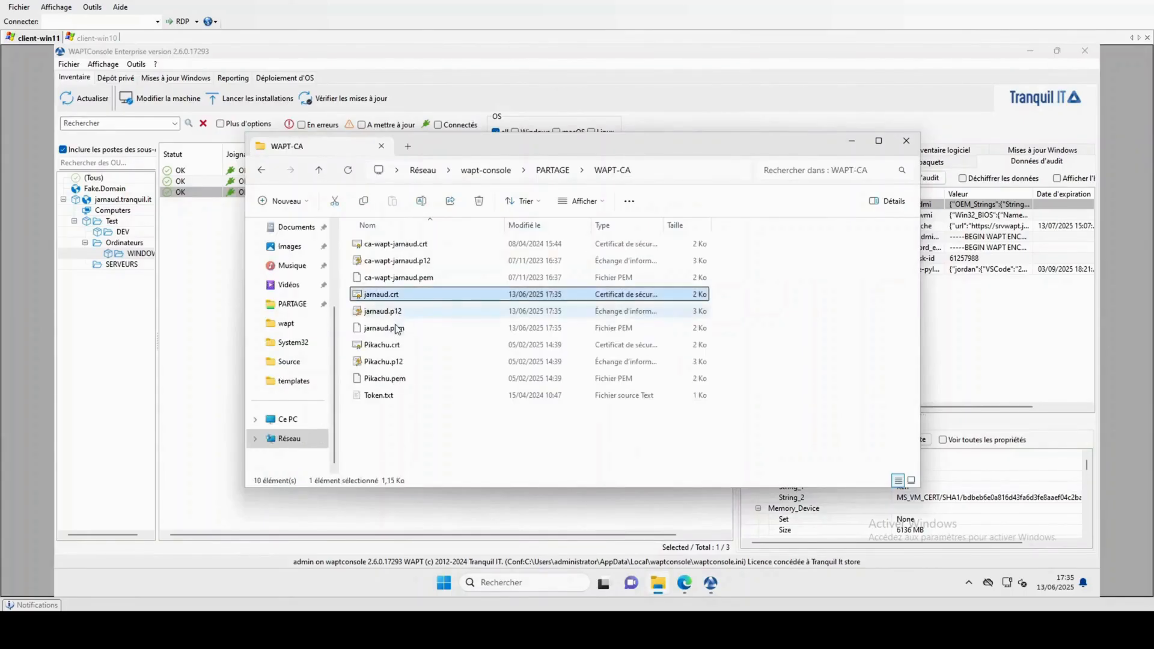
{"action": "left_click", "coordinate": [396, 330]}
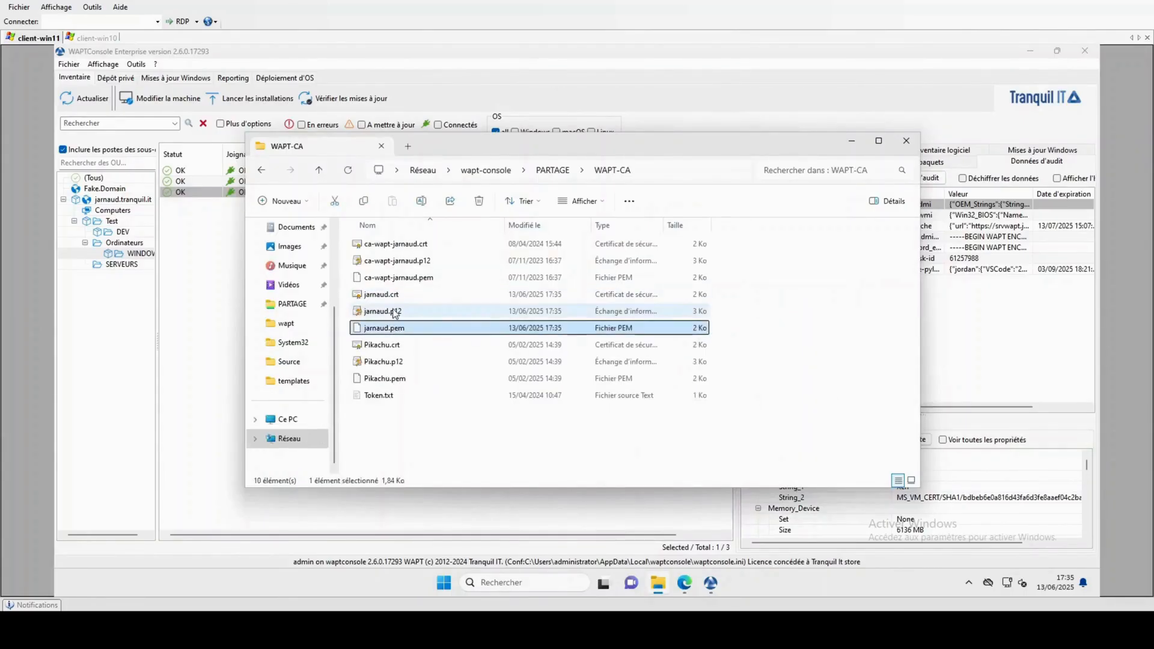
{"action": "left_click", "coordinate": [396, 314]}
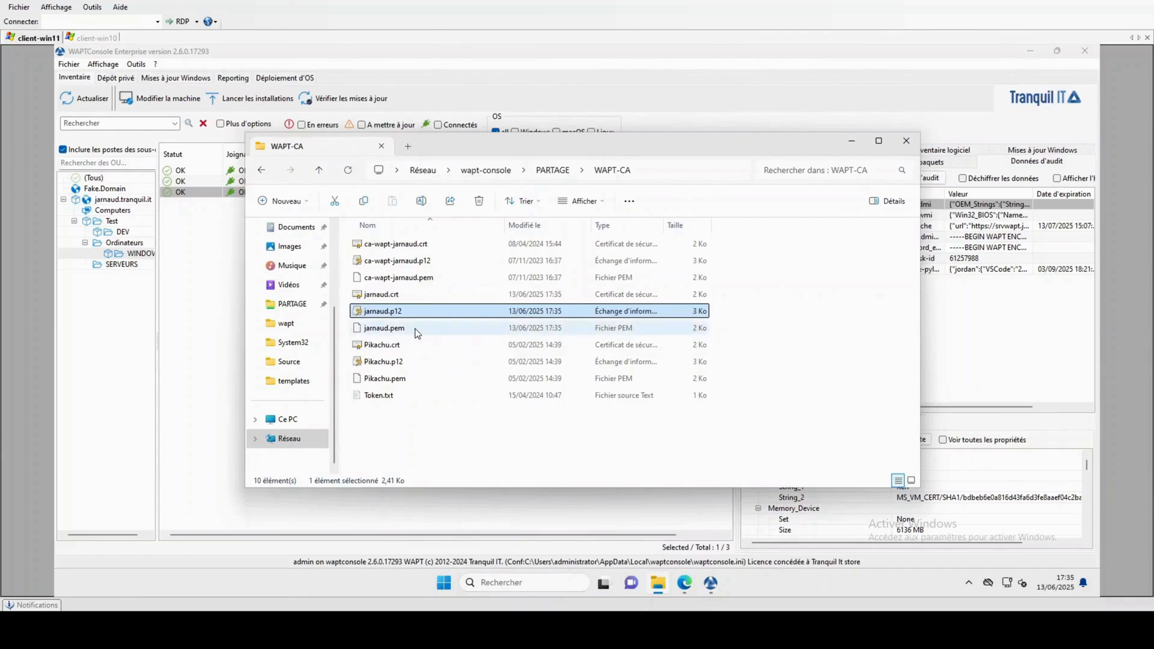
{"action": "left_click", "coordinate": [390, 296]}
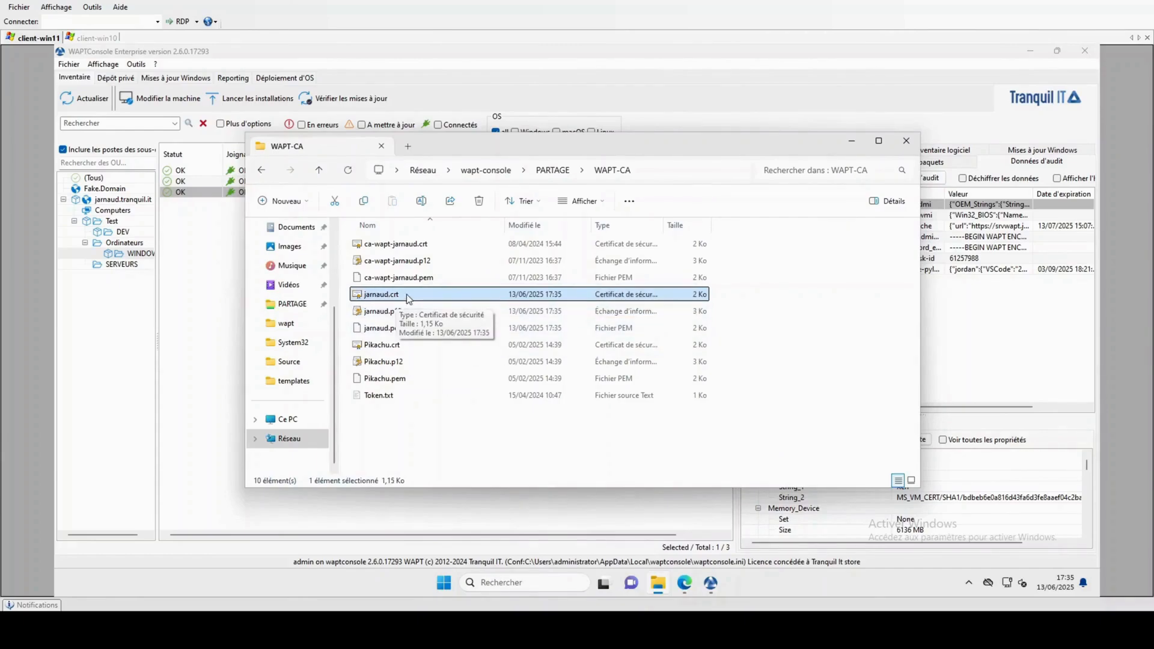
{"action": "left_click", "coordinate": [419, 331]}
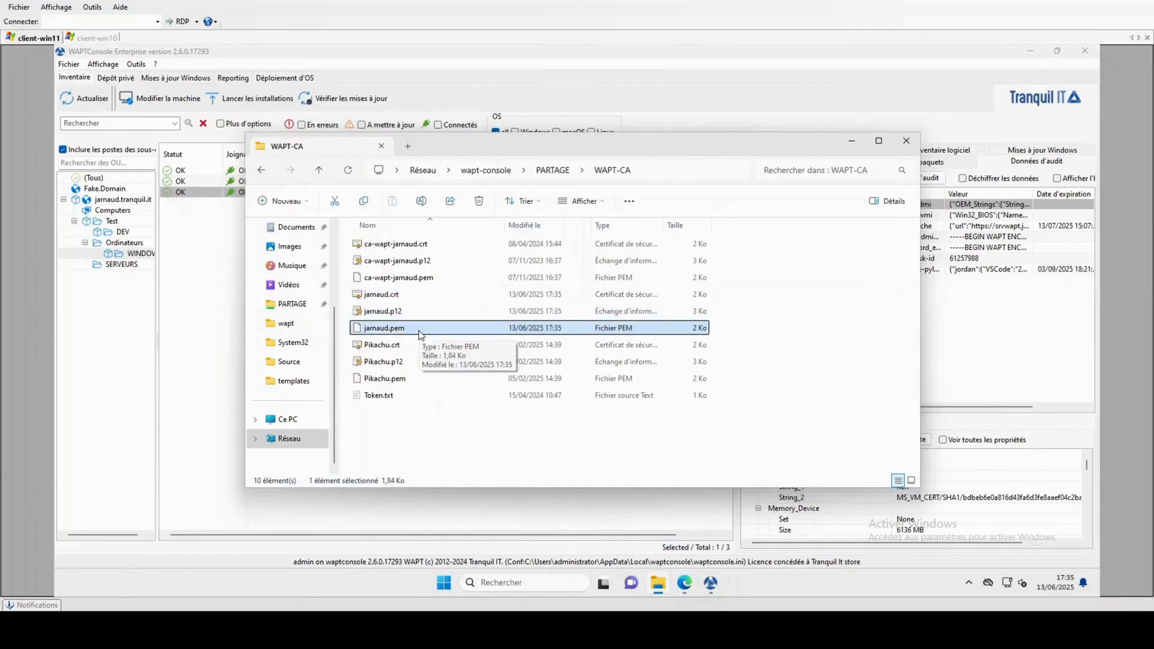
{"action": "left_click", "coordinate": [409, 294]}
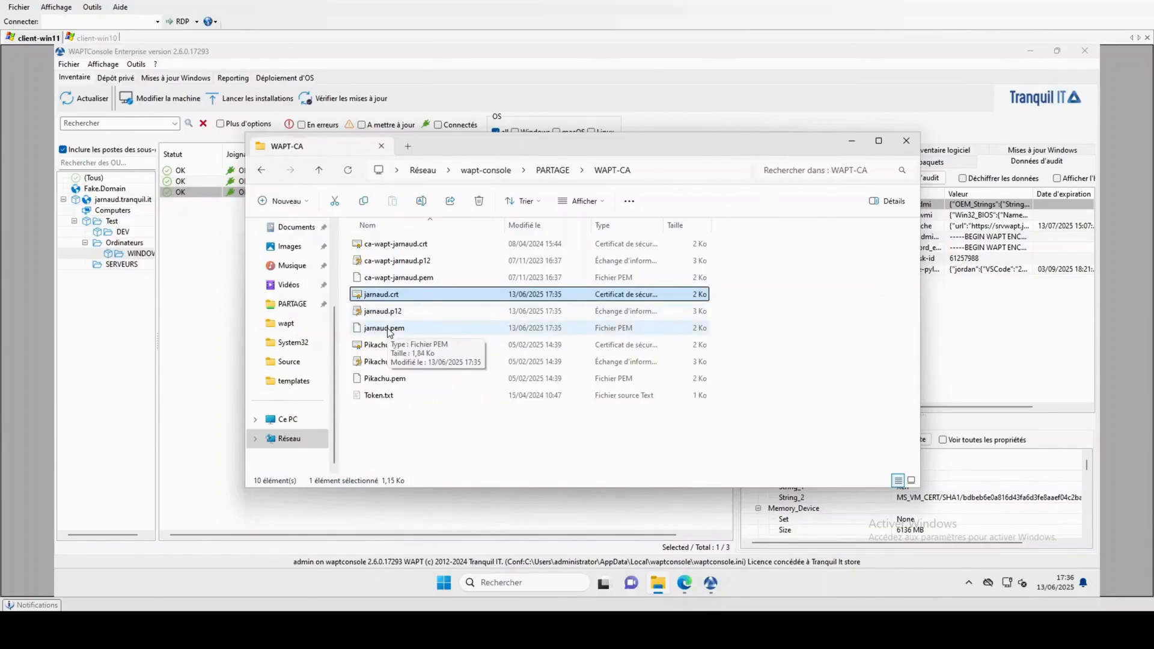
{"action": "left_click", "coordinate": [400, 329]}
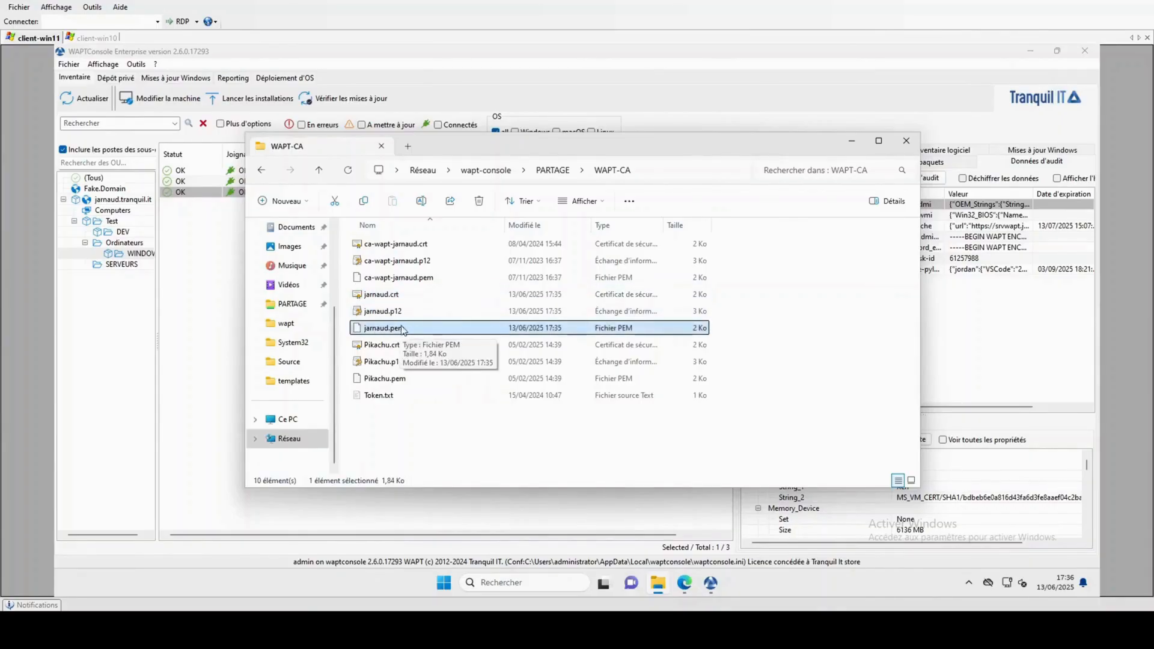
{"action": "left_click", "coordinate": [395, 296]}
{"action": "left_click", "coordinate": [907, 141]}
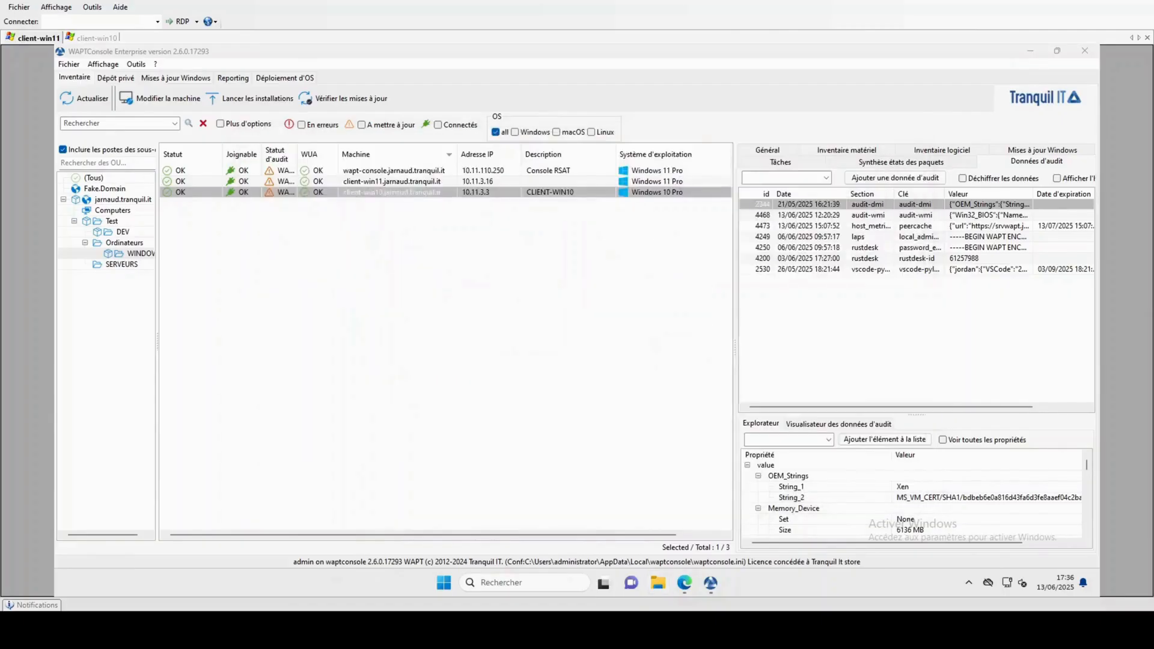
In the private repository, start a new certificate package from a package template.
{"action": "left_click", "coordinate": [127, 78]}
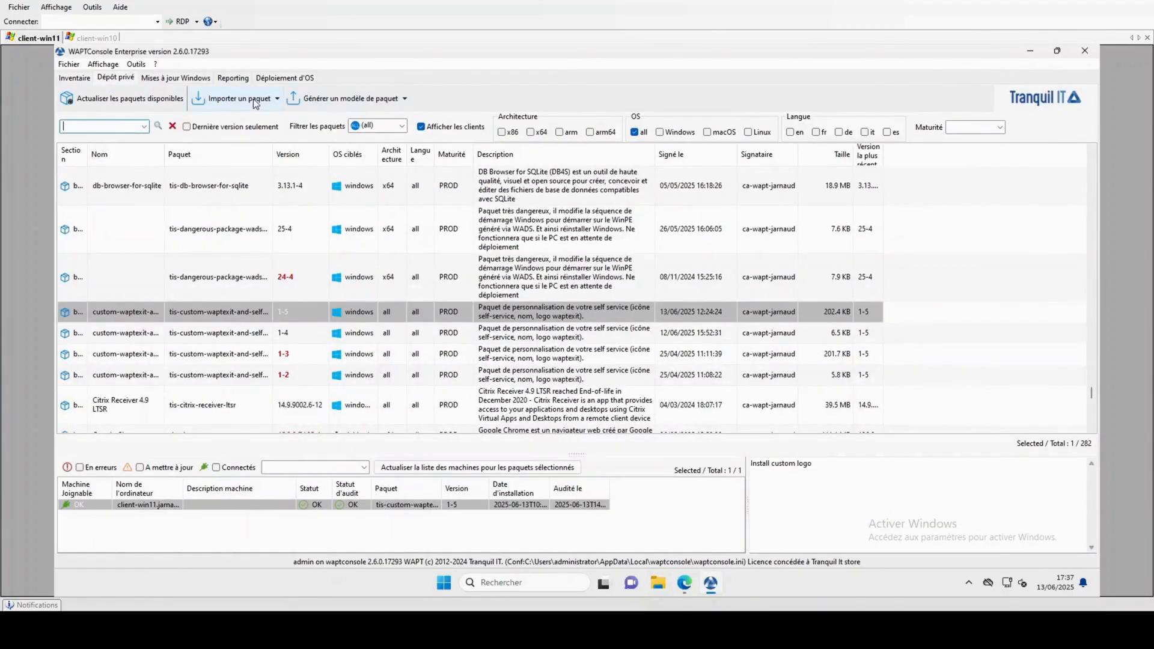
{"action": "left_click", "coordinate": [256, 102]}
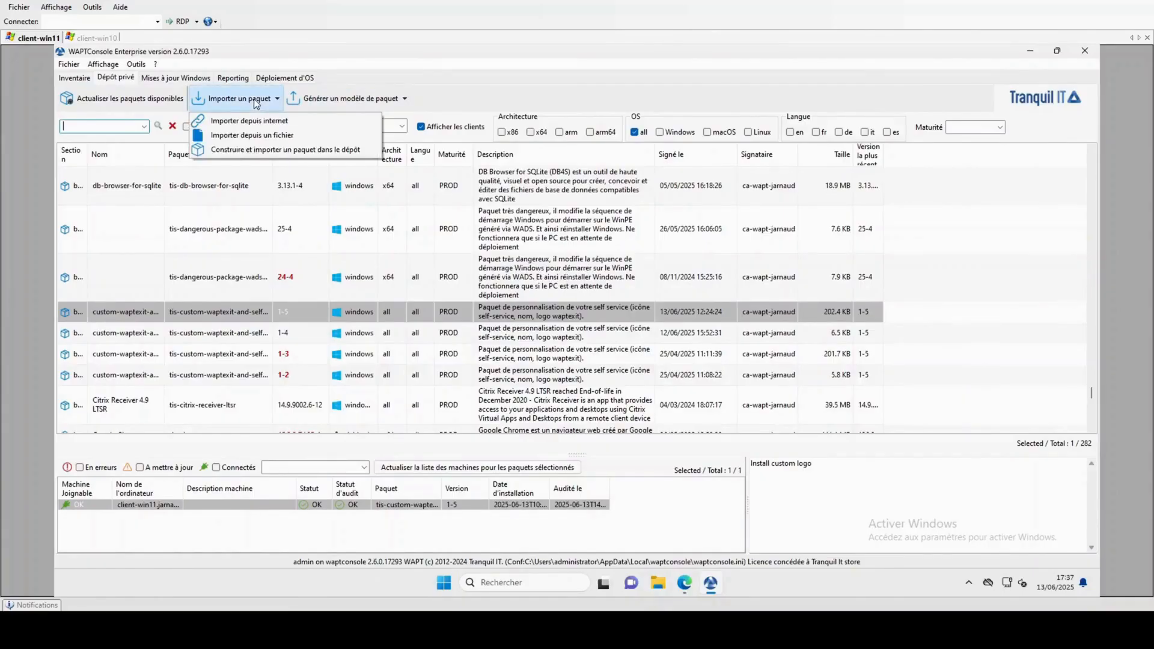
{"action": "left_click", "coordinate": [339, 102]}
{"action": "left_click", "coordinate": [358, 100]}
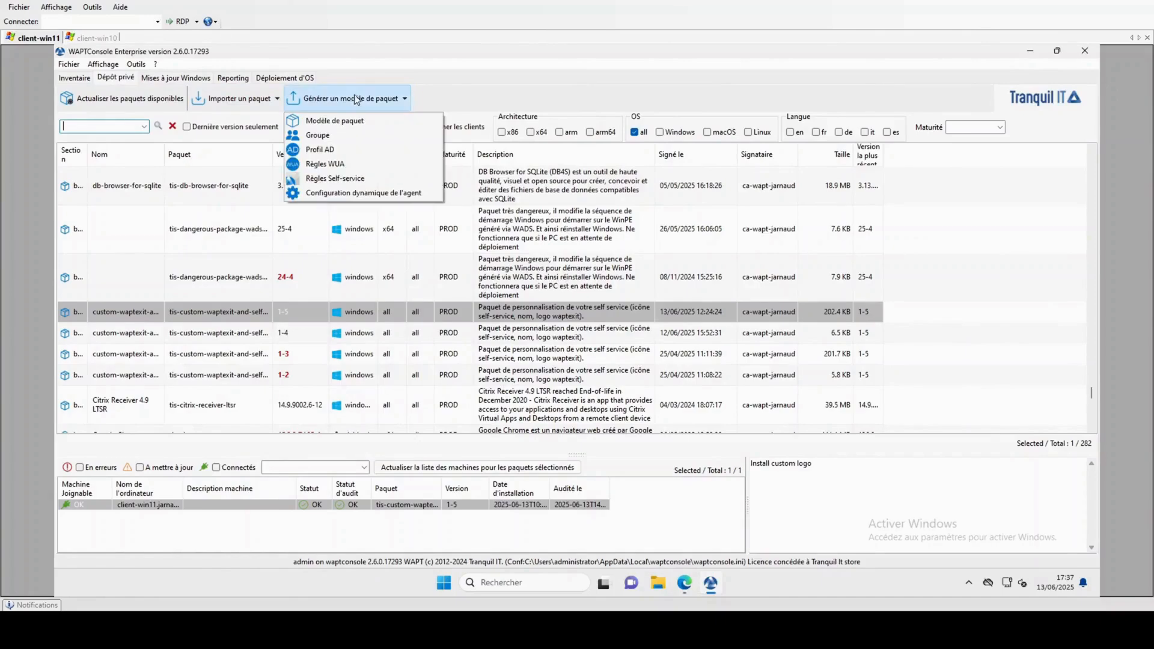
{"action": "left_click", "coordinate": [325, 122]}
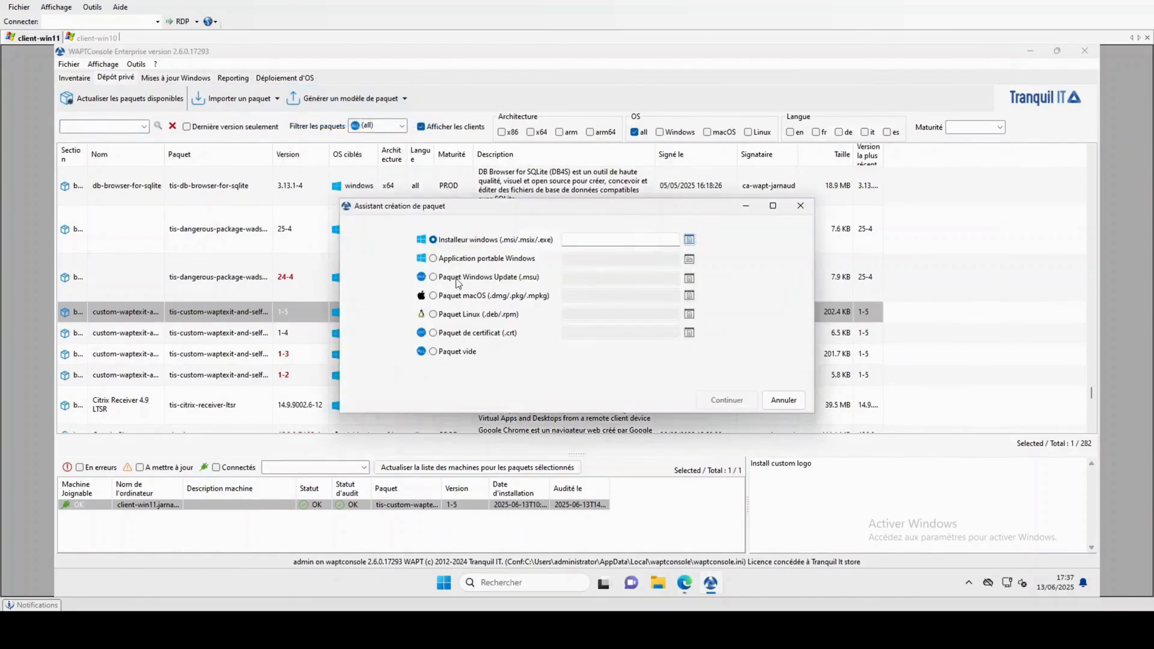
{"action": "left_click", "coordinate": [433, 333]}
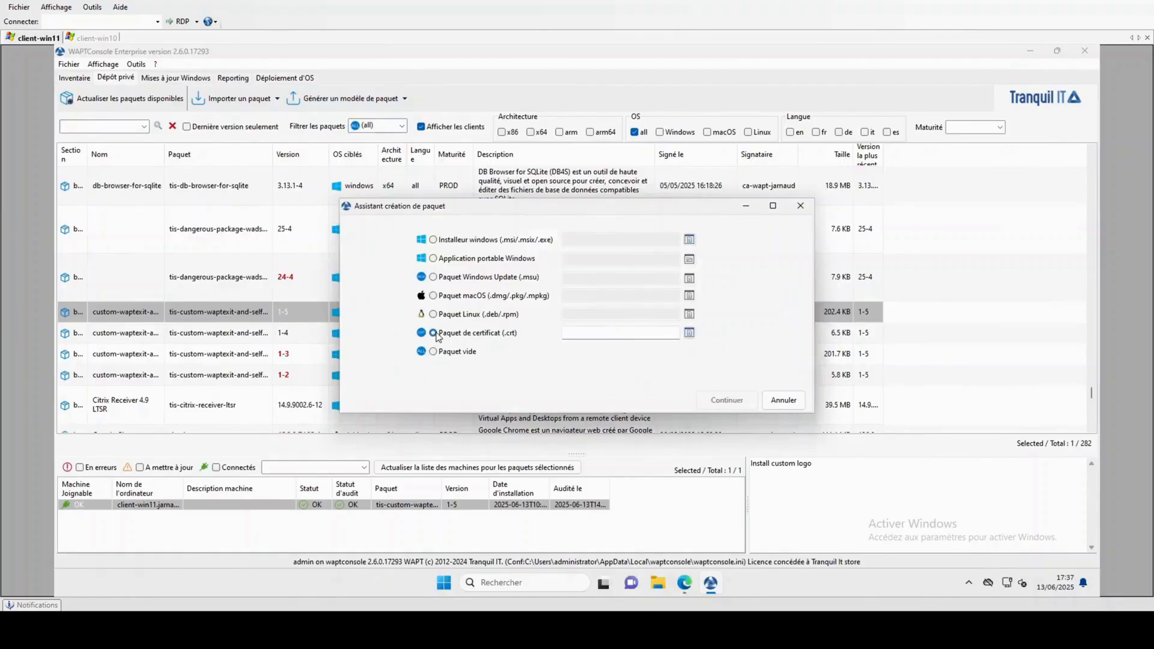
{"action": "left_click", "coordinate": [690, 334]}
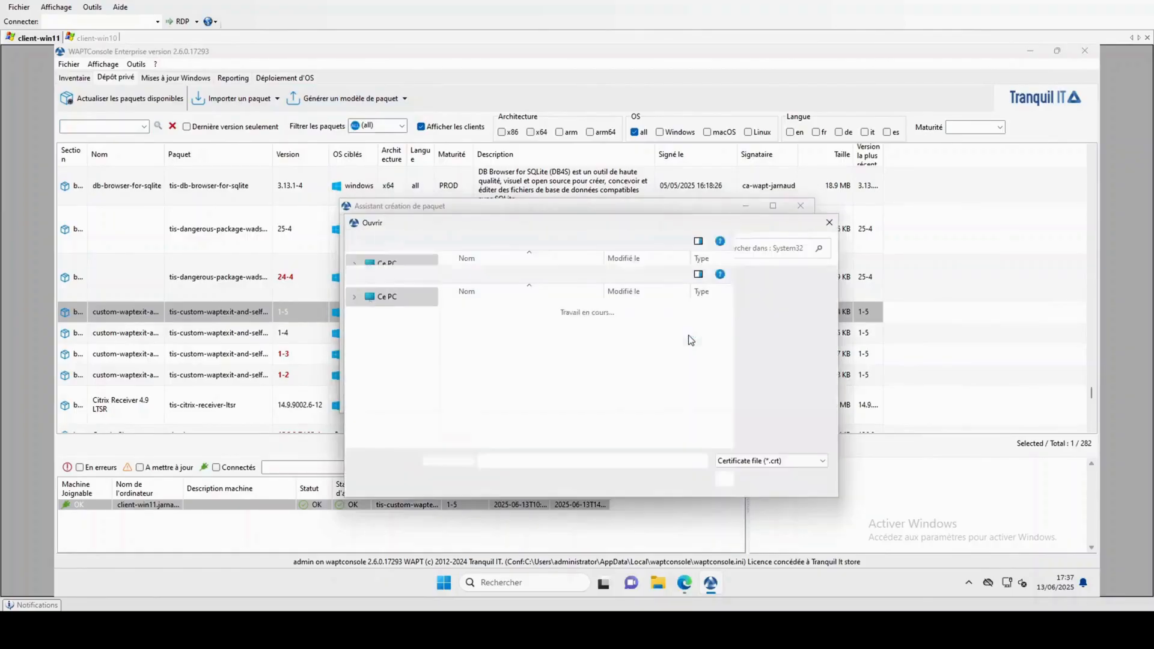
{"action": "left_click", "coordinate": [391, 294]}
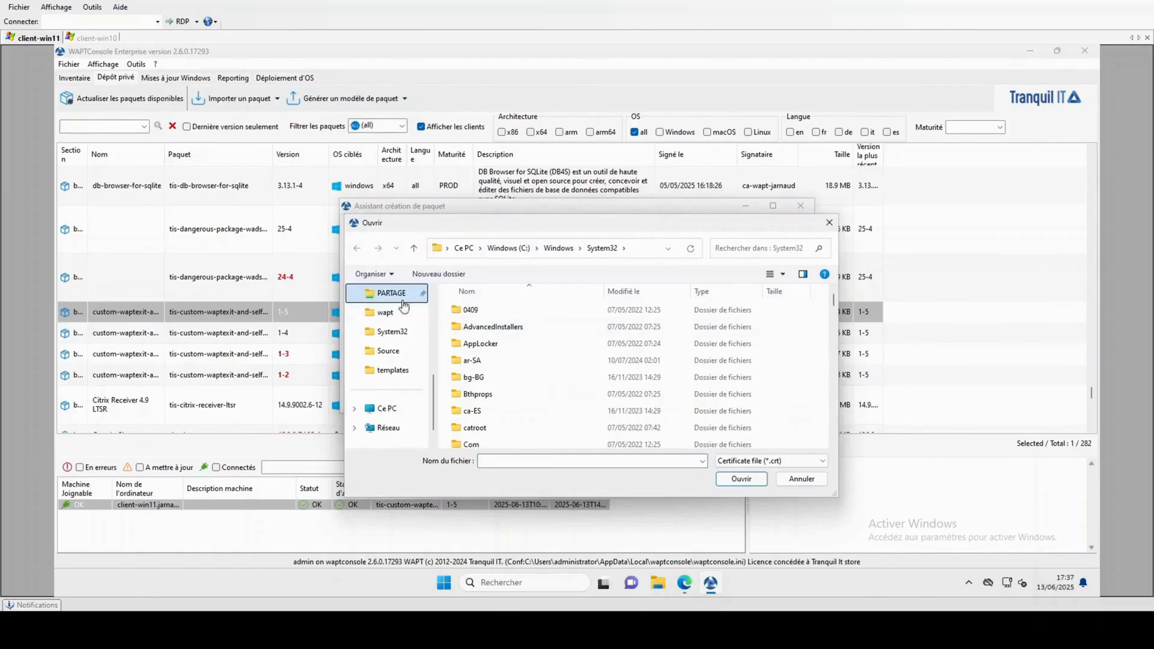
{"action": "left_click", "coordinate": [482, 345]}
{"action": "double_click", "coordinate": [483, 347]}
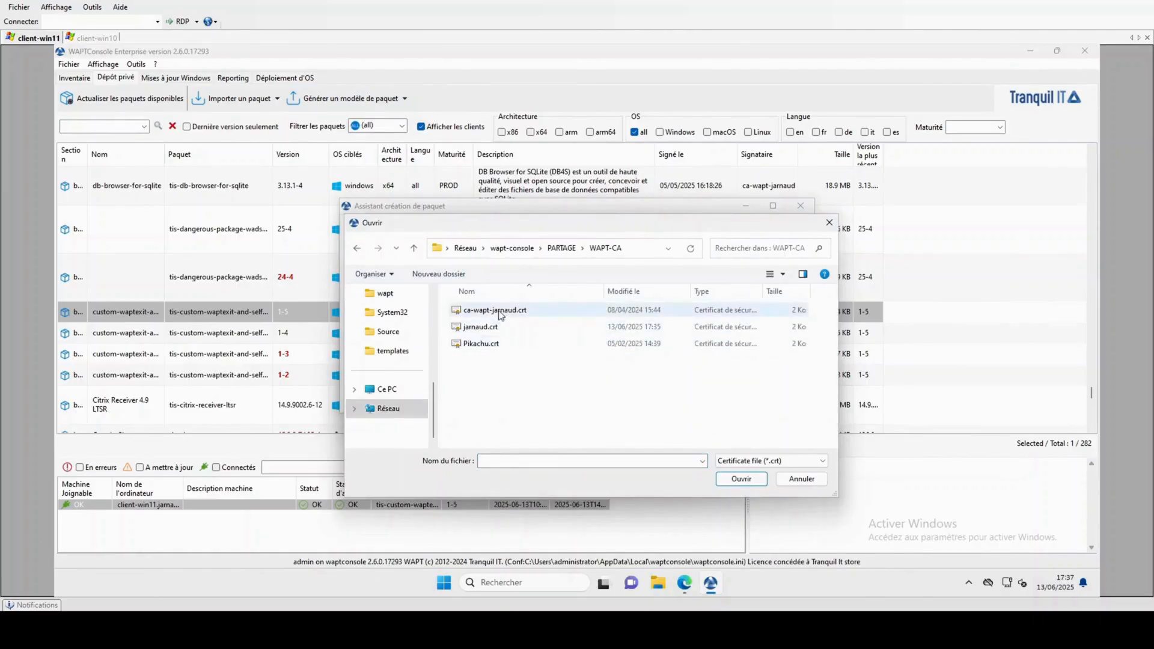
{"action": "left_click", "coordinate": [489, 329]}
{"action": "left_click", "coordinate": [742, 479]}
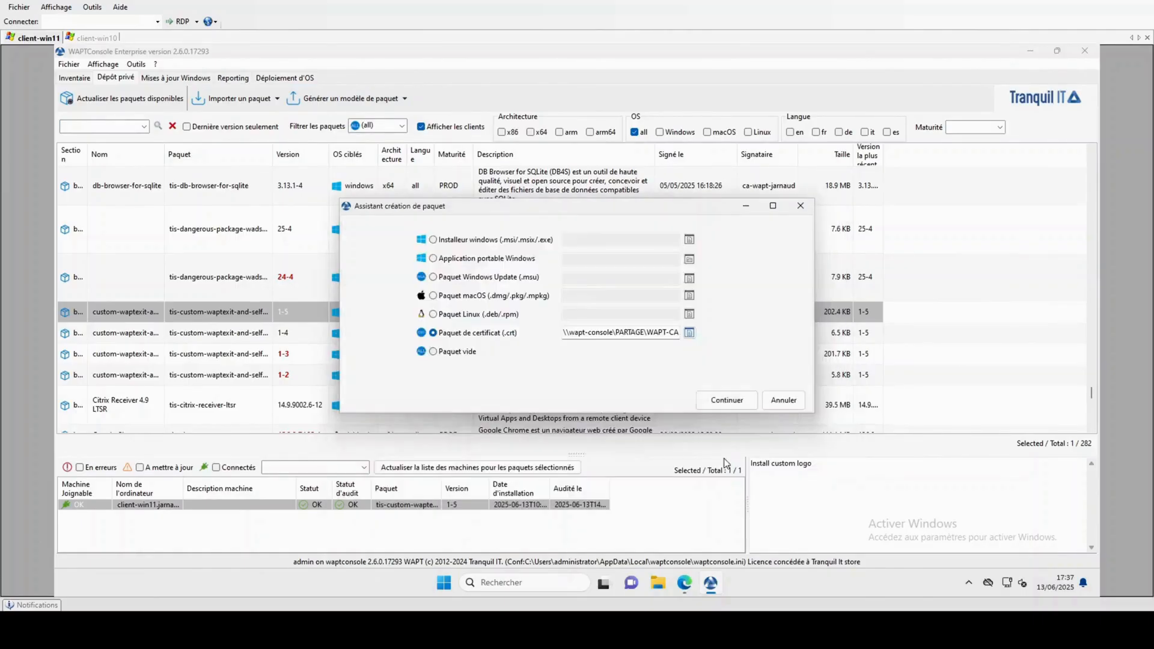
{"action": "left_click", "coordinate": [743, 401]}
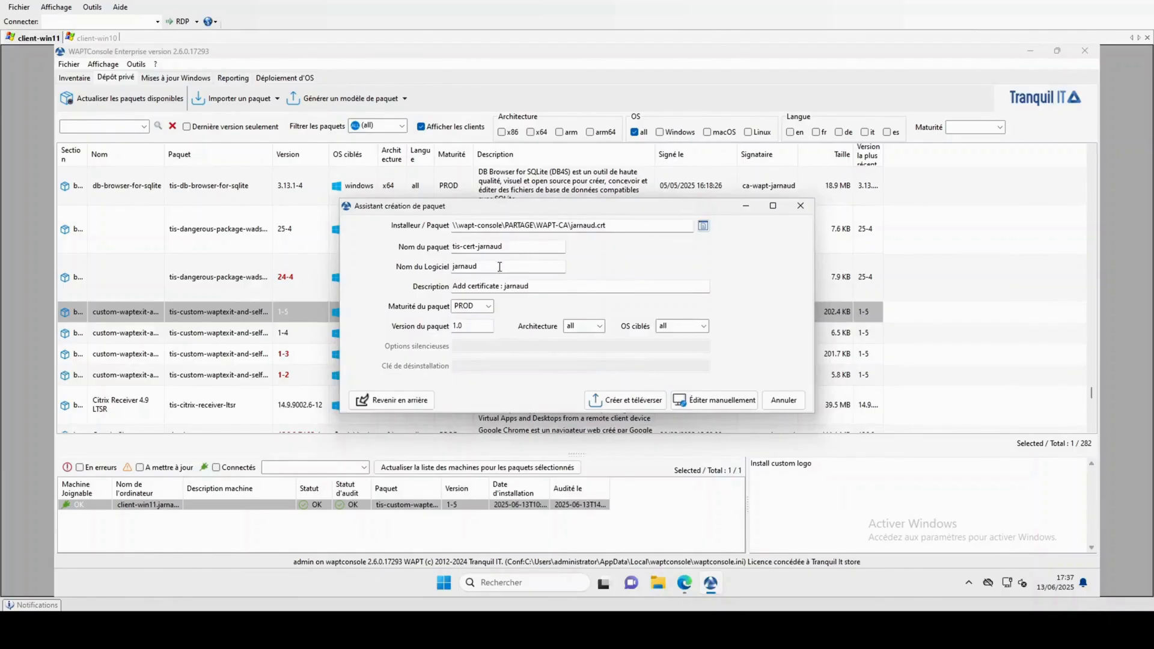
{"action": "left_click", "coordinate": [500, 266]}
{"action": "type", "text": "certificat-"}
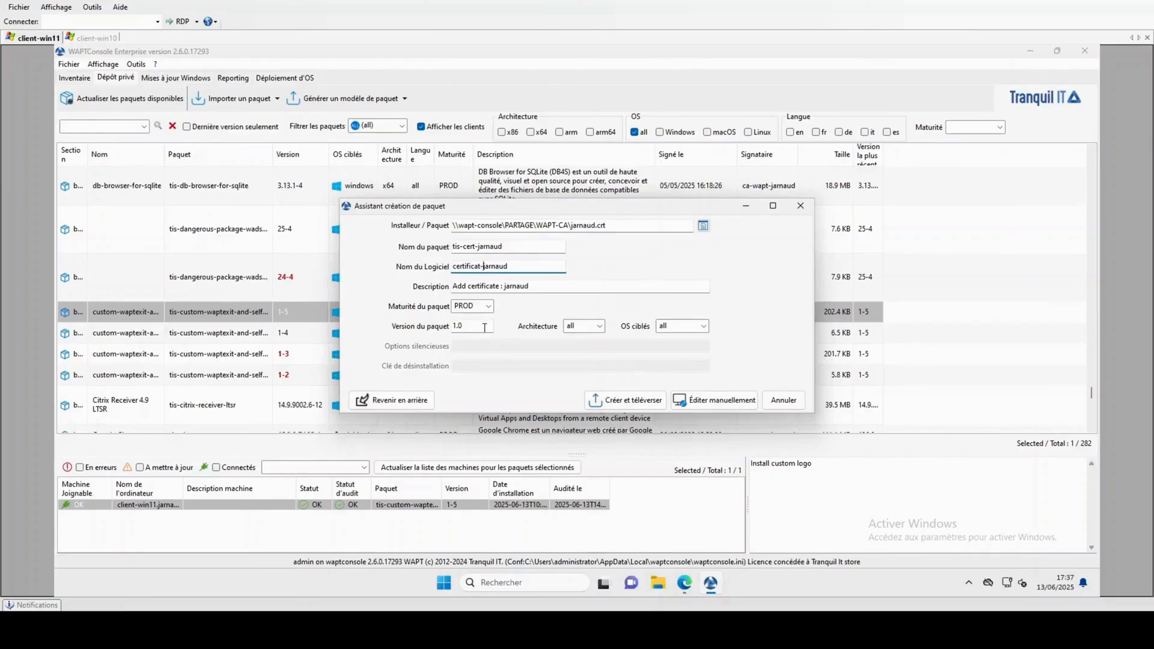
{"action": "left_click", "coordinate": [646, 405]}
{"action": "left_click", "coordinate": [556, 316]}
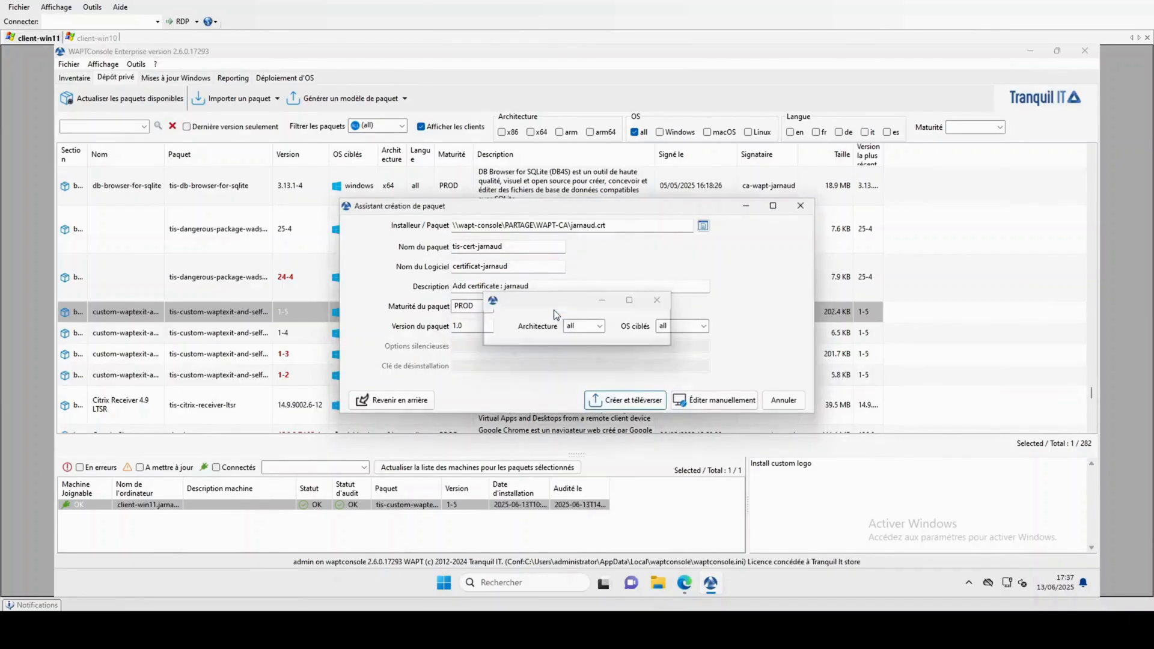
{"action": "left_click", "coordinate": [656, 316]}
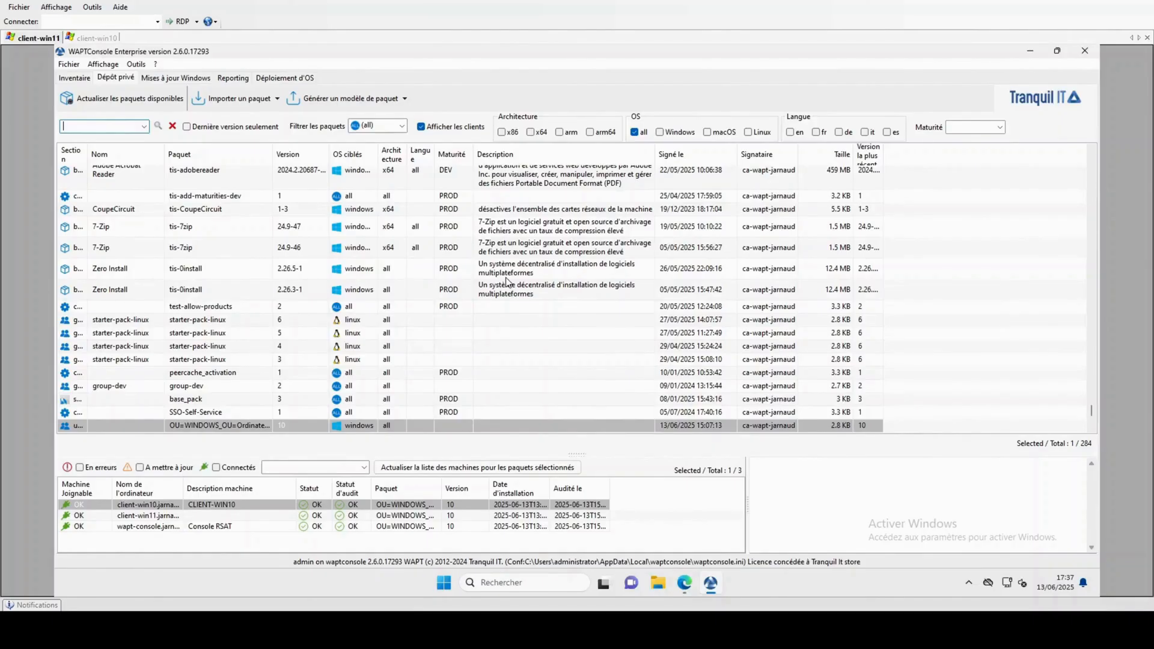
Start a group package with identifier tis-certificat-test and copy certificat-test into its name.
{"action": "scroll", "coordinate": [506, 283], "scroll_direction": "up", "scroll_amount": 1}
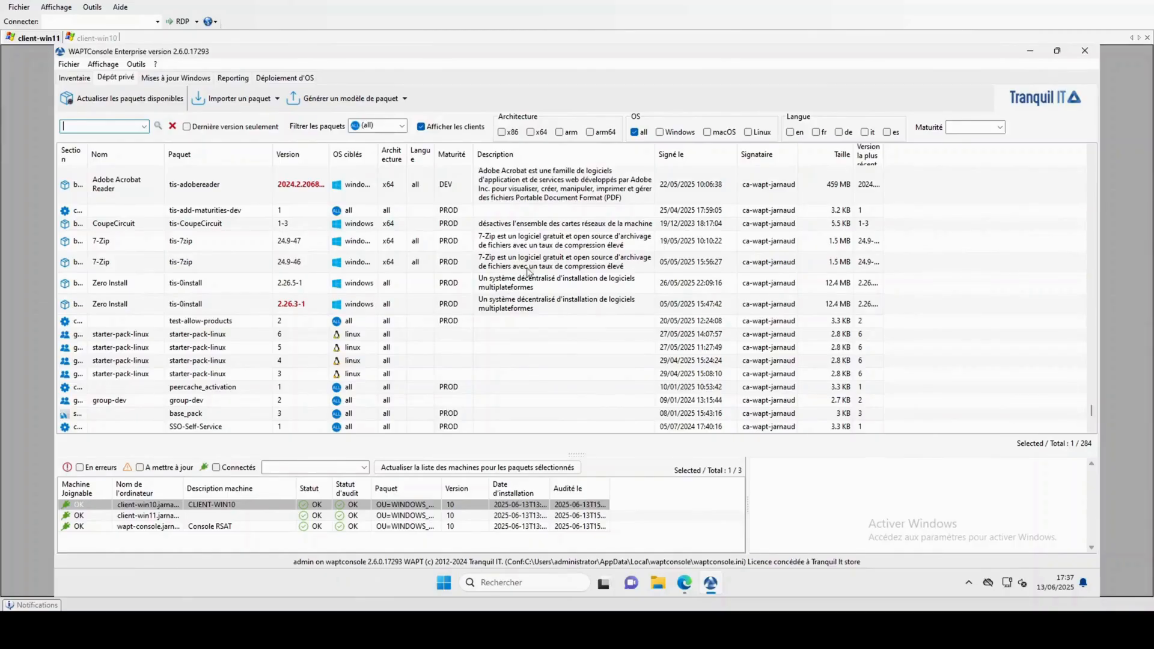
{"action": "left_click", "coordinate": [376, 99]}
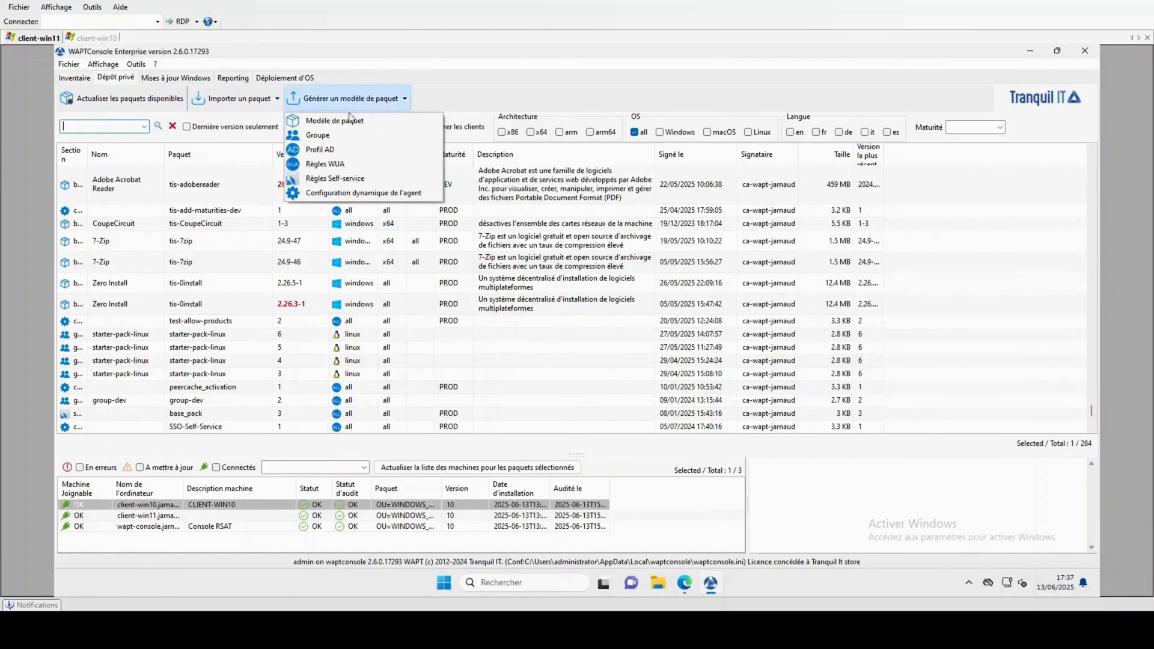
{"action": "left_click", "coordinate": [322, 135]}
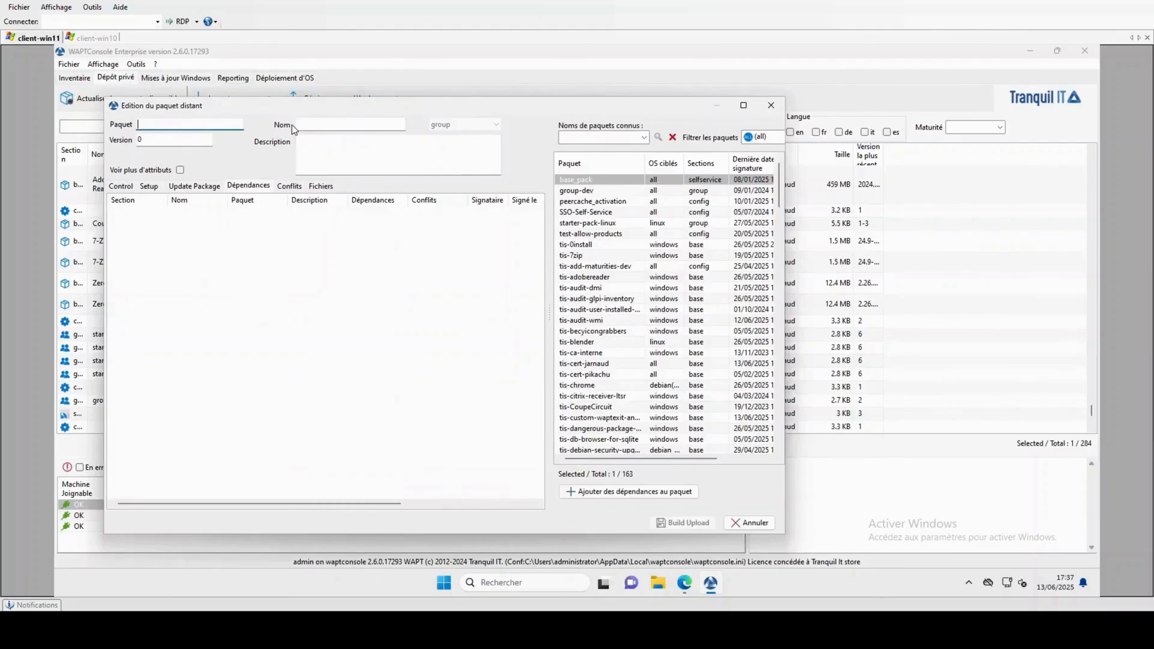
{"action": "type", "text": "tis-certificat-test"}
{"action": "left_click", "coordinate": [332, 129]}
{"action": "left_click_drag", "start_coordinate": [199, 125], "coordinate": [147, 131]}
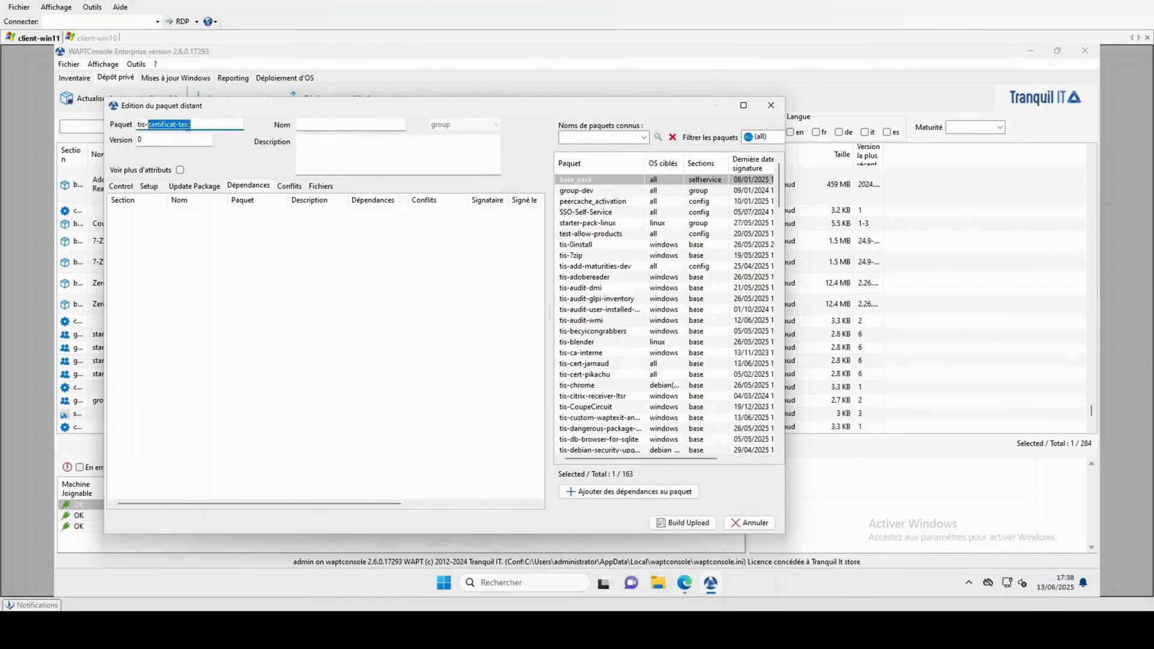
{"action": "key", "text": "ctrl+c"}
{"action": "left_click", "coordinate": [347, 125]}
{"action": "key", "text": "ctrl+v"}
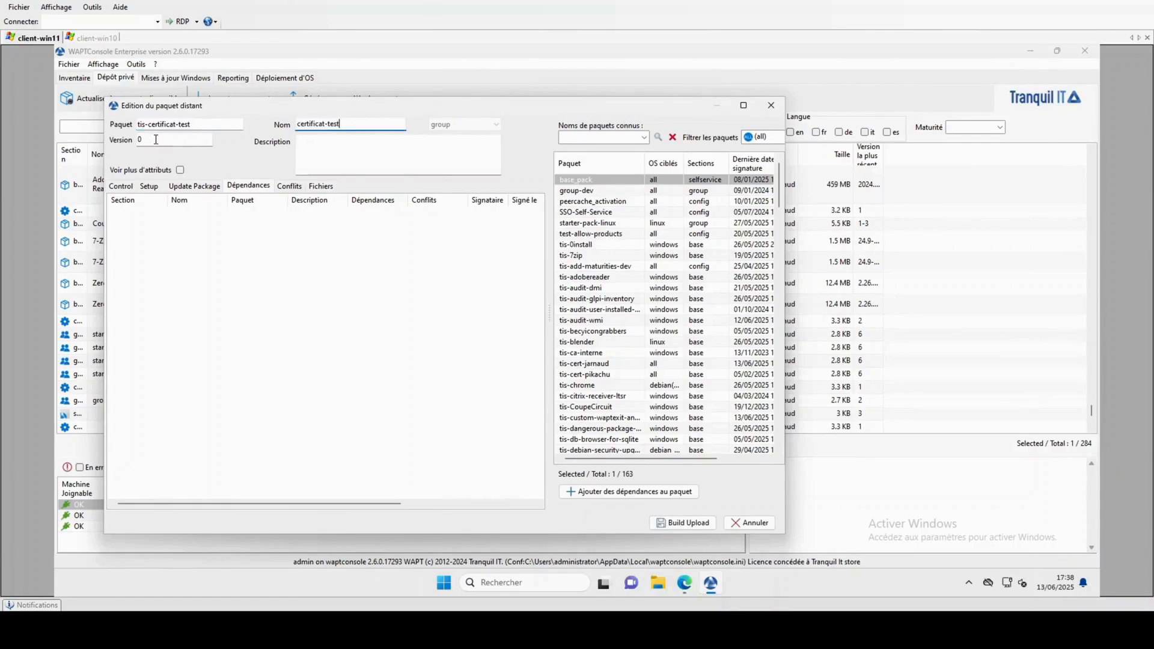
{"action": "left_click", "coordinate": [592, 139]}
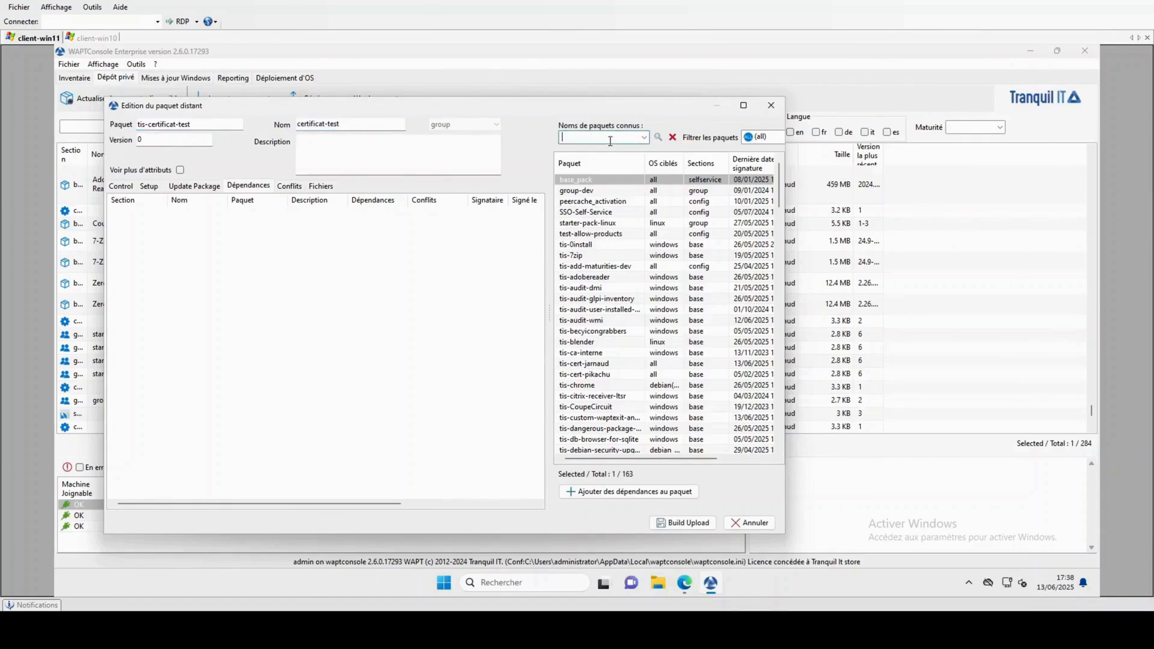
{"action": "type", "text": "cert"}
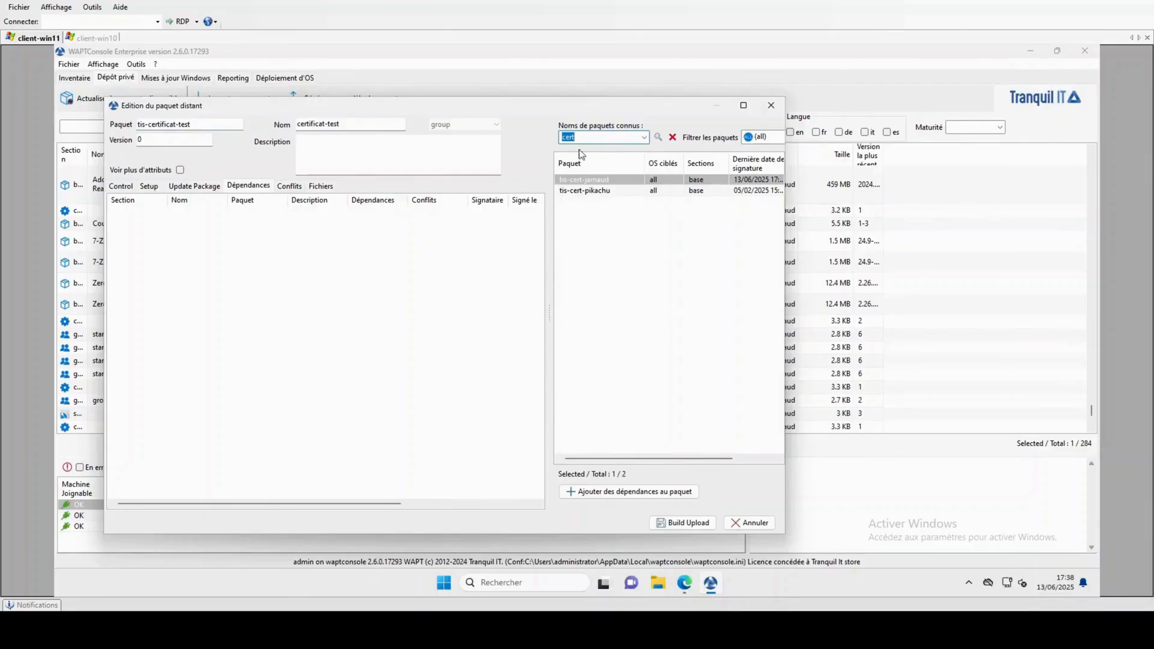
{"action": "left_click_drag", "start_coordinate": [579, 179], "coordinate": [330, 261]}
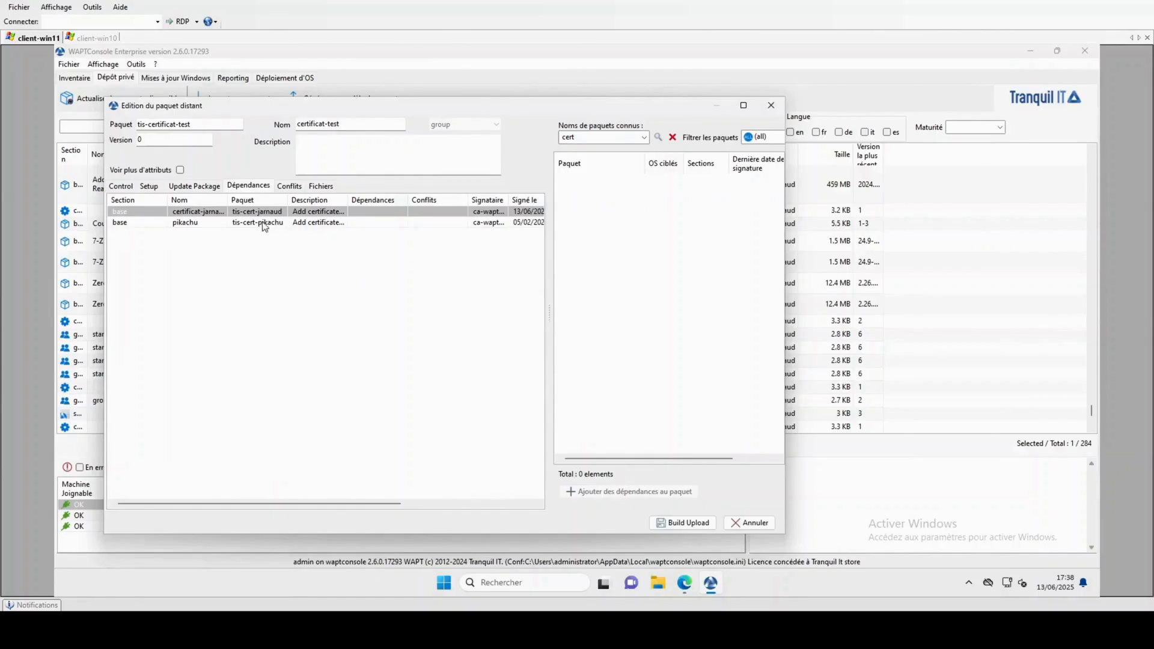
{"action": "left_click", "coordinate": [231, 225]}
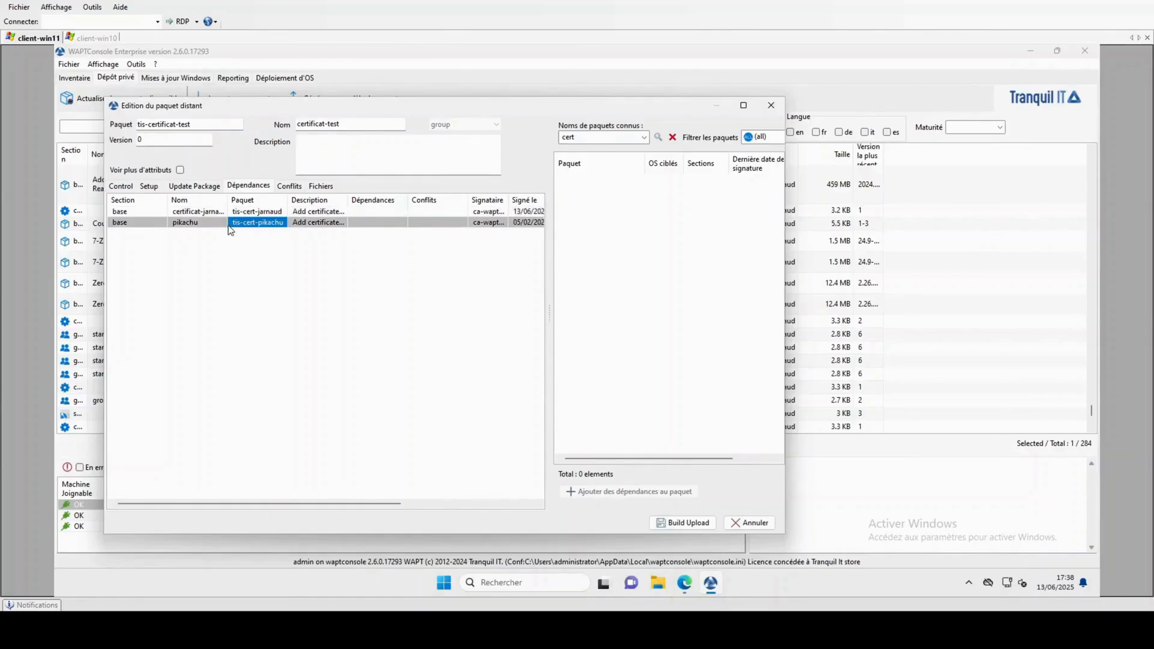
{"action": "left_click", "coordinate": [200, 217]}
{"action": "right_click", "coordinate": [200, 216]}
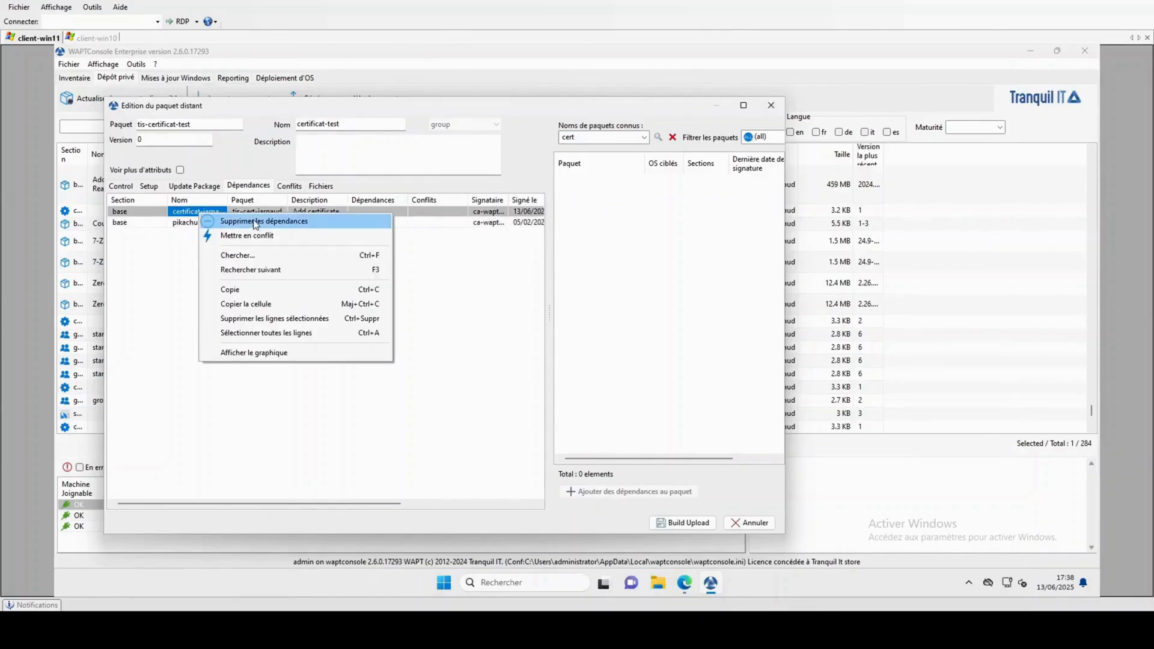
{"action": "left_click", "coordinate": [181, 253]}
Replace the pikachu dependency with tis-cert-pikachu and build-upload the group package.
{"action": "left_click", "coordinate": [203, 224]}
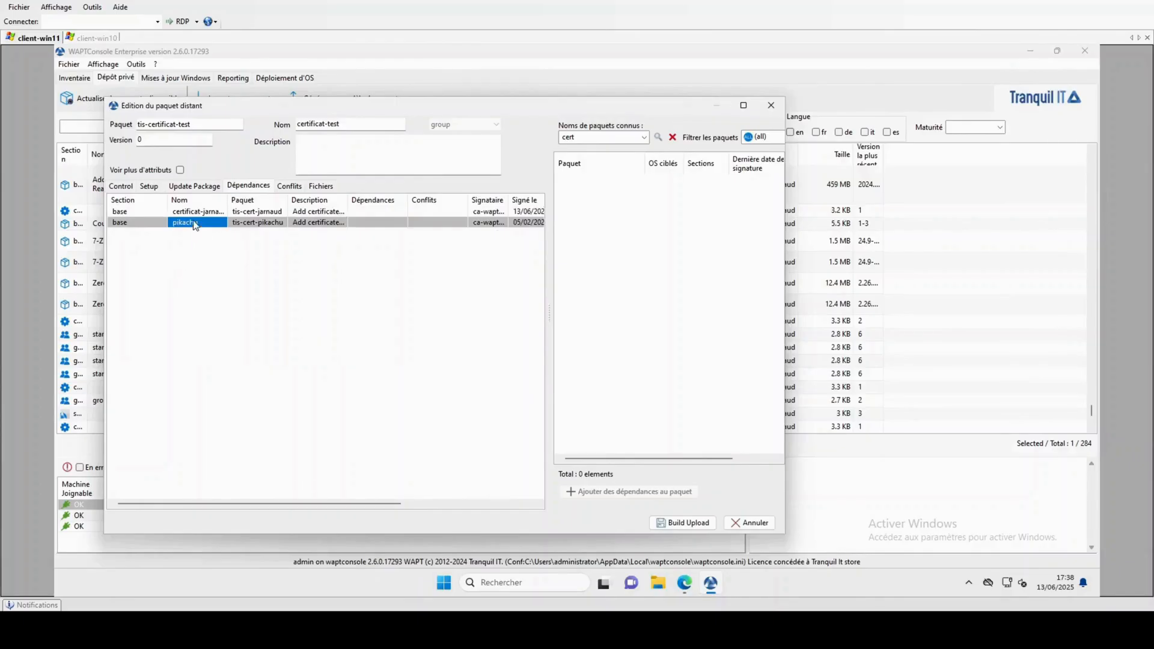
{"action": "right_click", "coordinate": [194, 223]}
{"action": "left_click", "coordinate": [240, 230]}
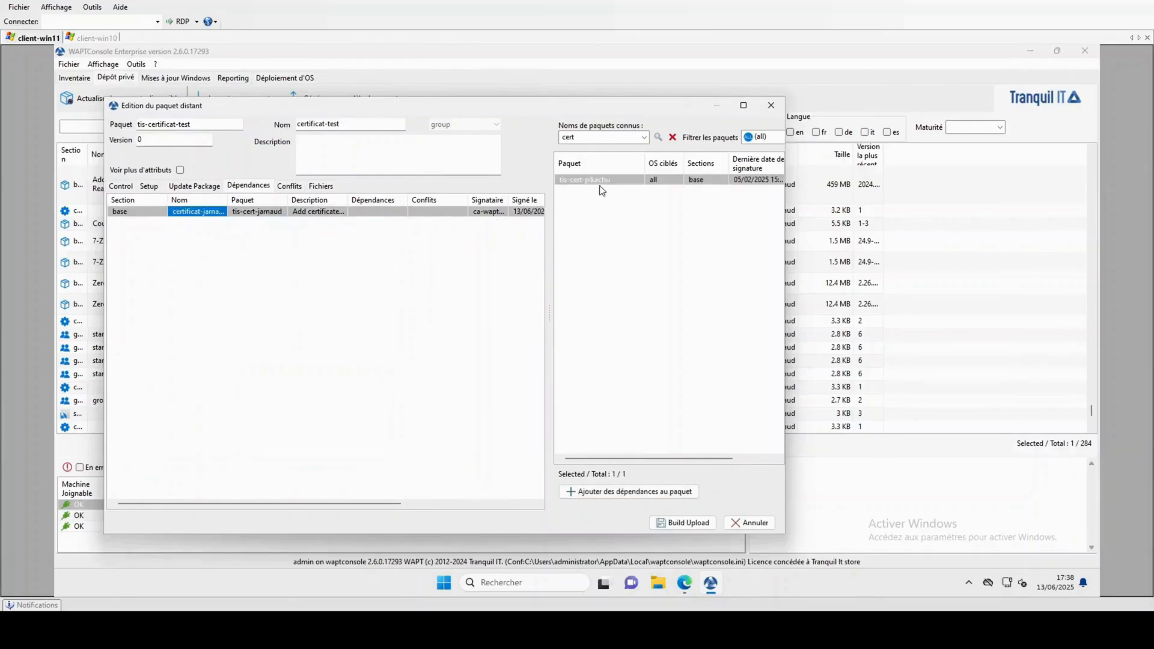
{"action": "left_click_drag", "start_coordinate": [590, 179], "coordinate": [302, 309]}
{"action": "left_click", "coordinate": [679, 525]}
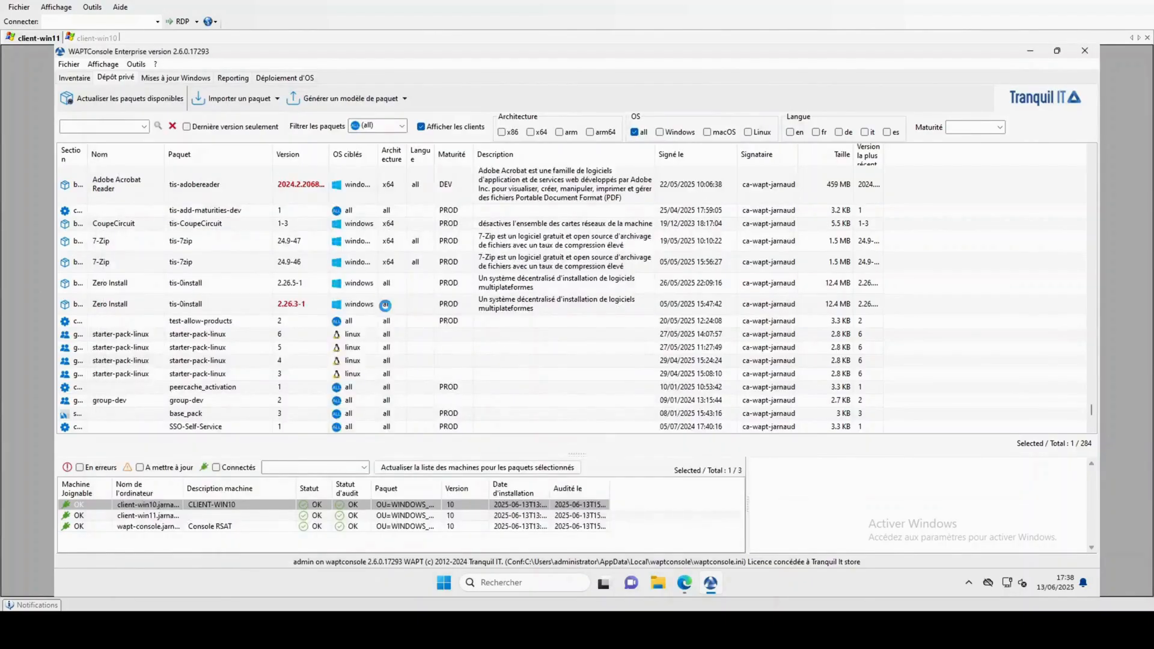
Return to the inventory and bring up the Test OU's context menu.
{"action": "left_click", "coordinate": [76, 79]}
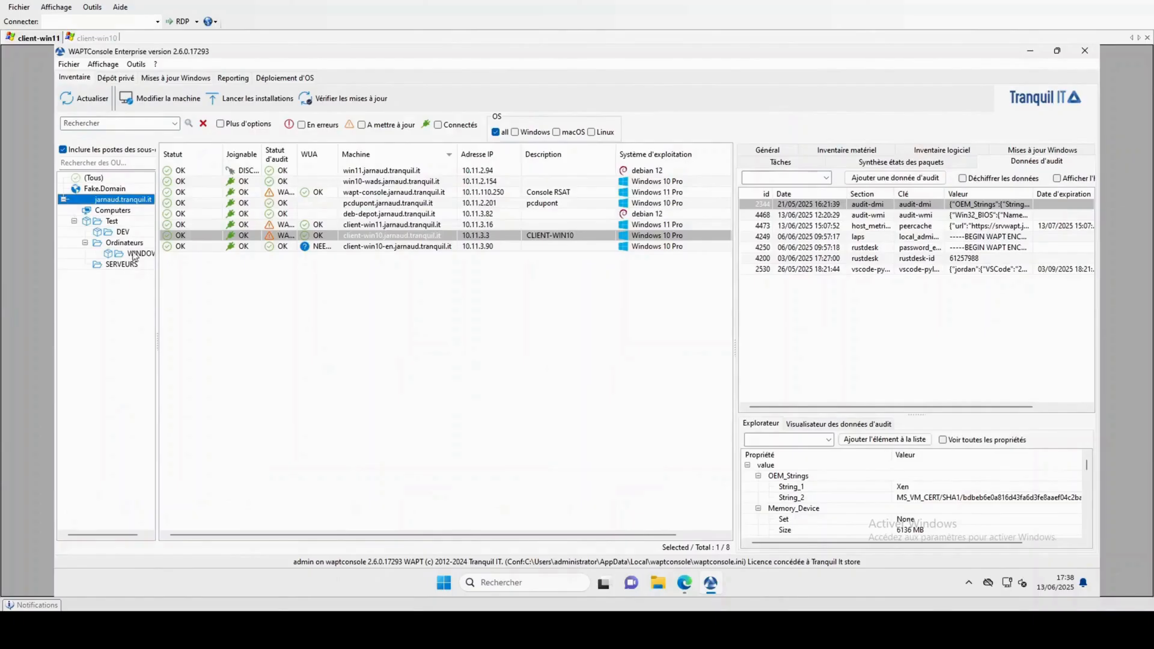
{"action": "right_click", "coordinate": [115, 205]}
{"action": "left_click", "coordinate": [80, 299]}
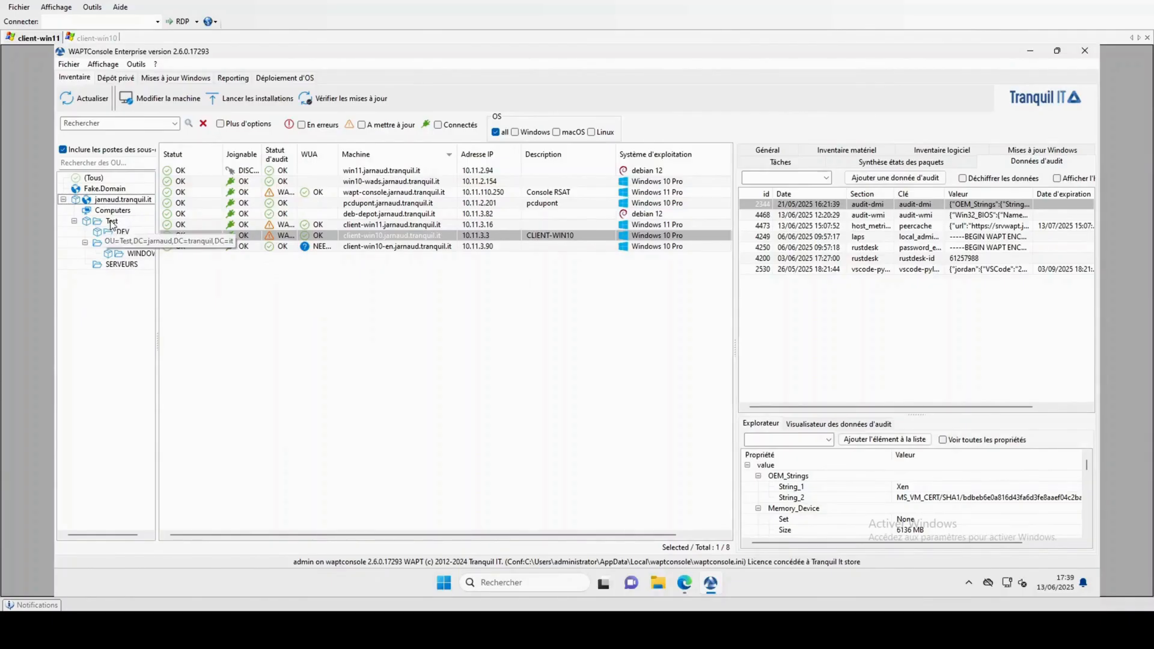
{"action": "right_click", "coordinate": [112, 222]}
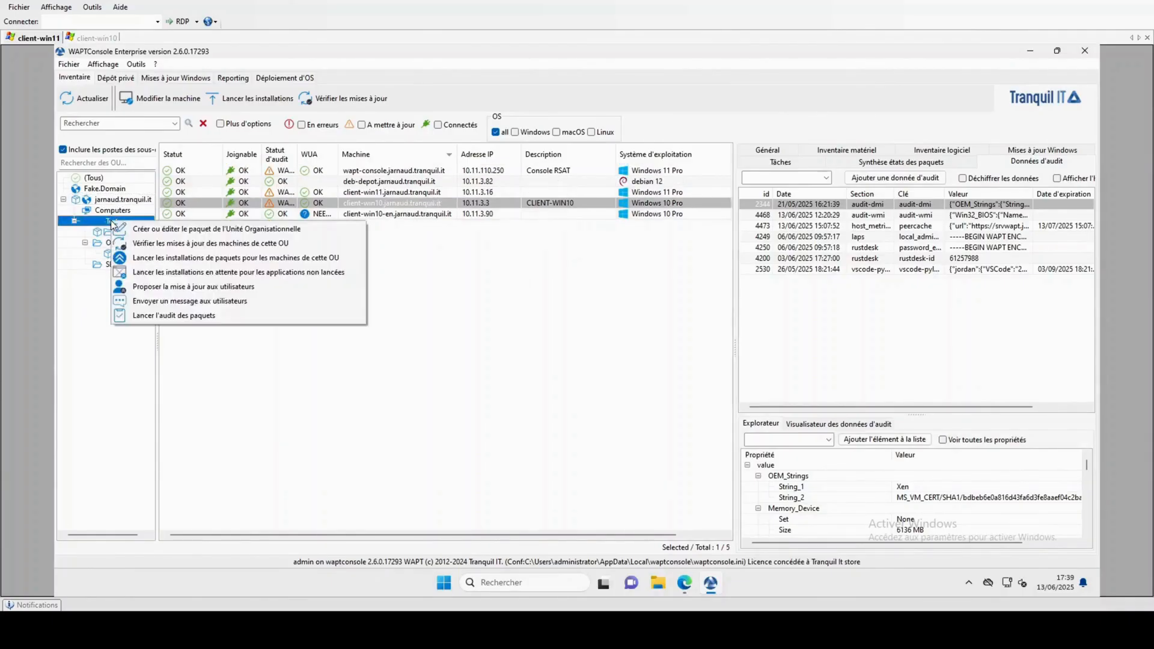
Add tis-certificat-test as a dependency of the Test OU package and build-upload it.
{"action": "left_click", "coordinate": [160, 229]}
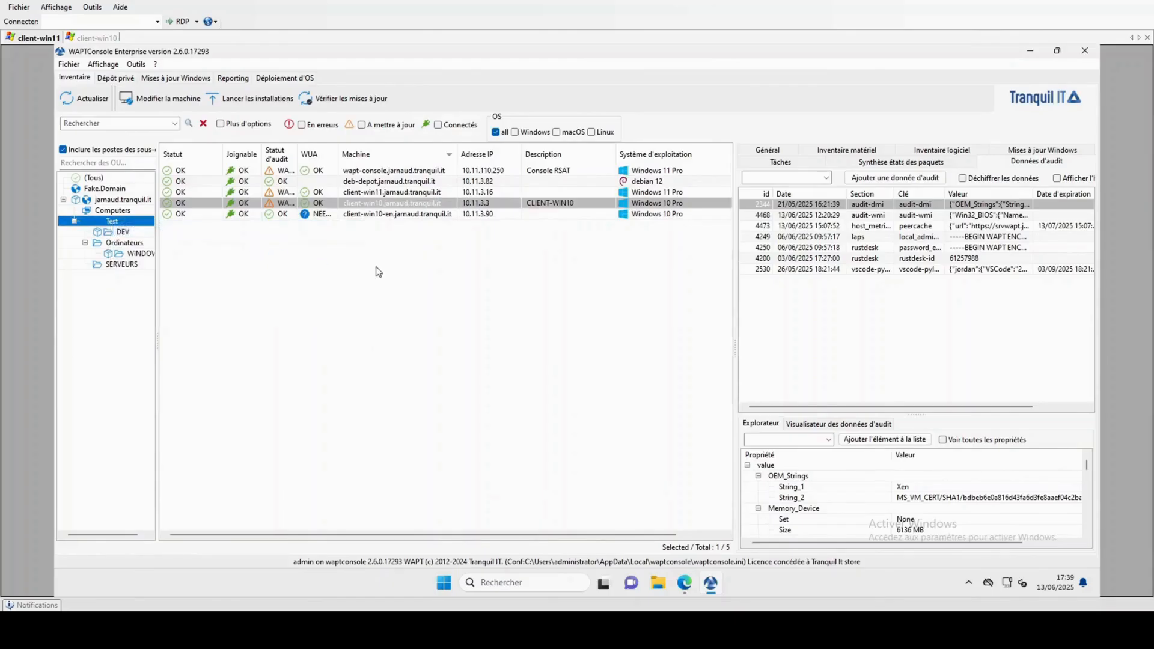
{"action": "left_click", "coordinate": [582, 136]}
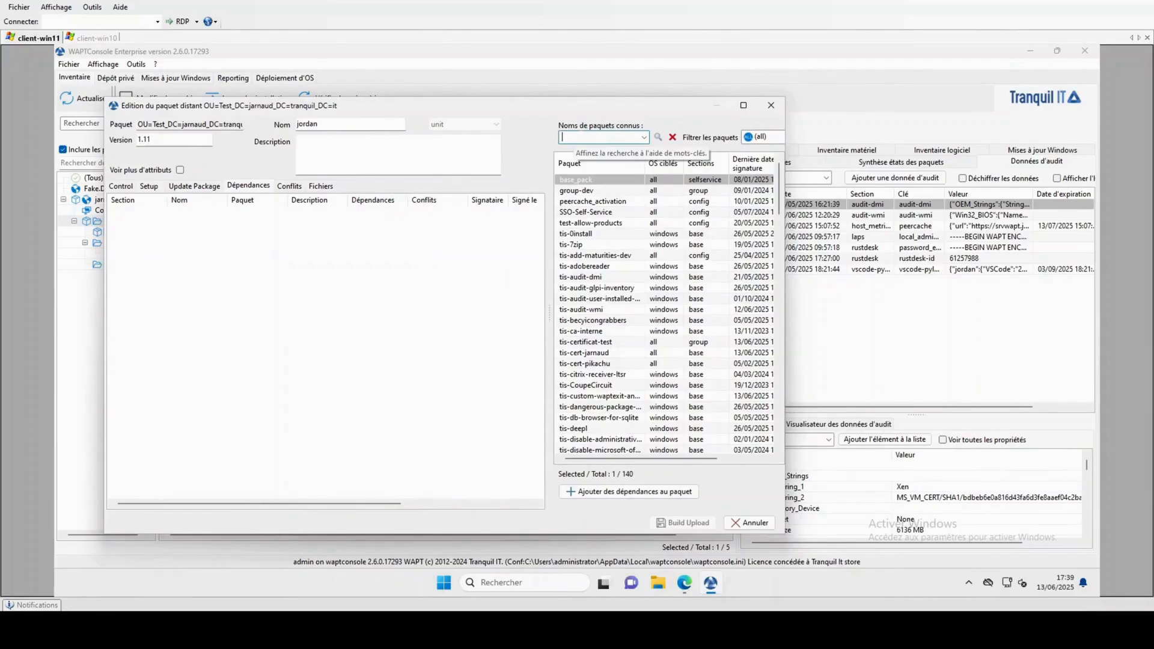
{"action": "type", "text": "cert"}
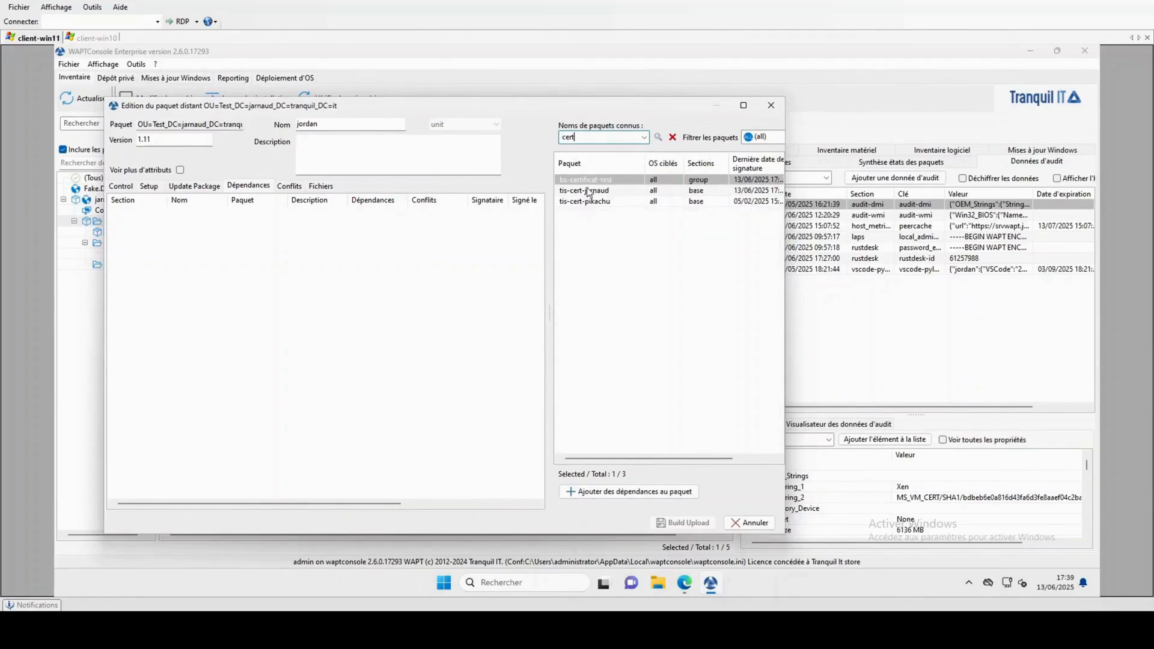
{"action": "left_click", "coordinate": [595, 181]}
{"action": "left_click_drag", "start_coordinate": [259, 270], "coordinate": [259, 272]}
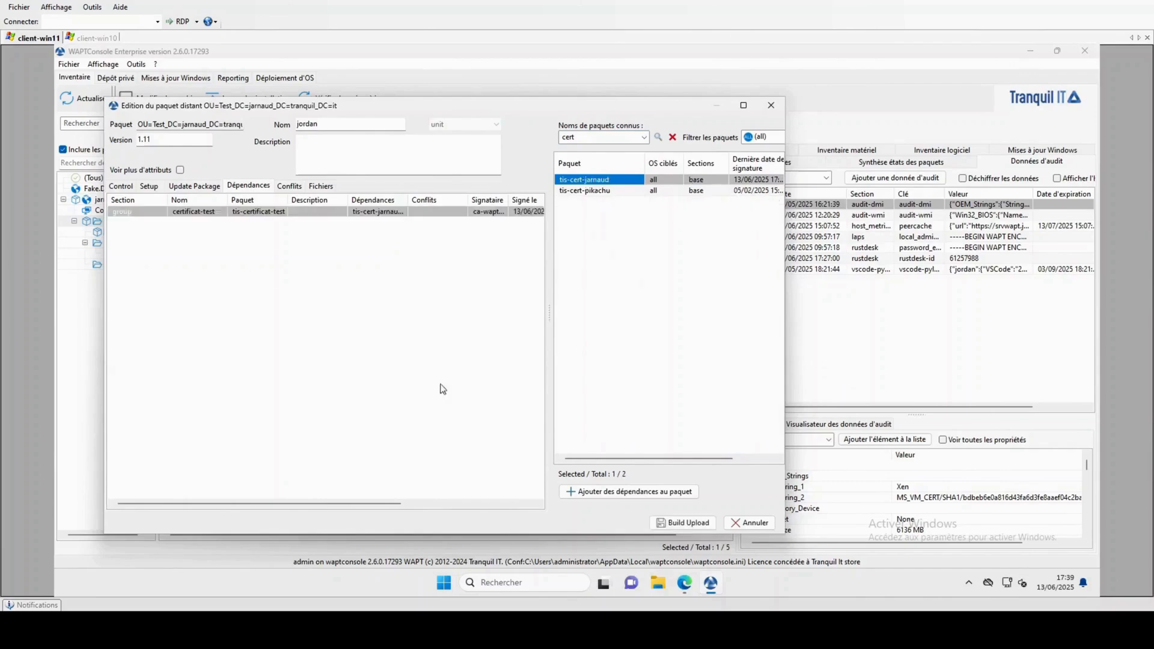
{"action": "left_click", "coordinate": [682, 523]}
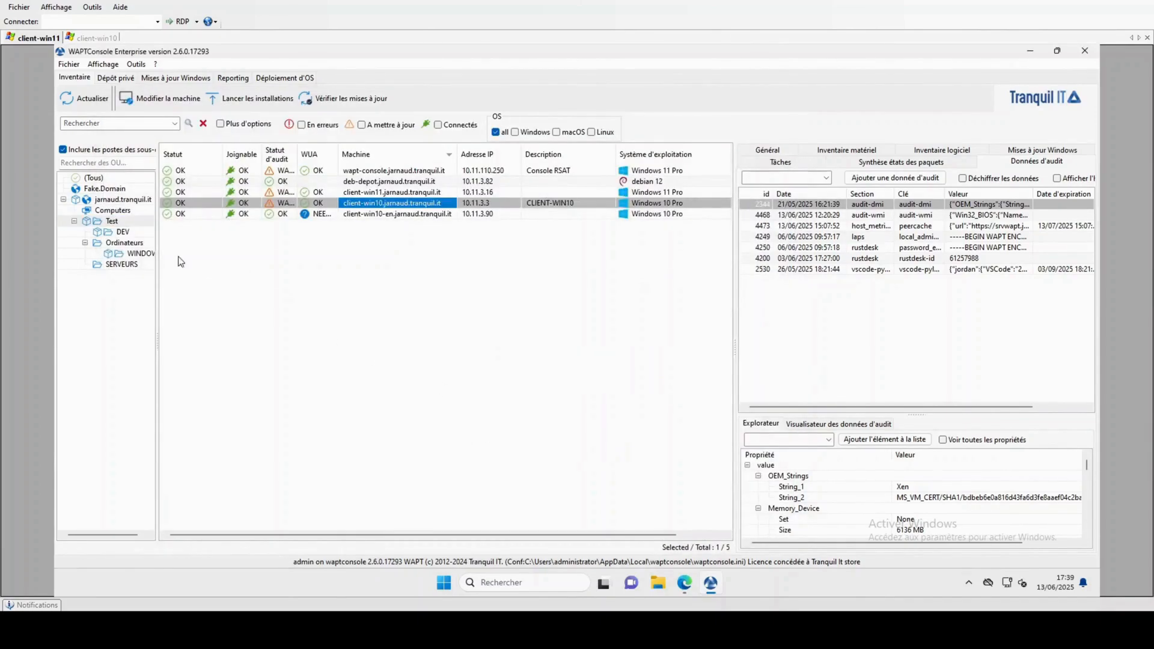
Filter to the WINDOWS OU, select client-win11 and client-win10, and launch their pending installations.
{"action": "left_click", "coordinate": [132, 256]}
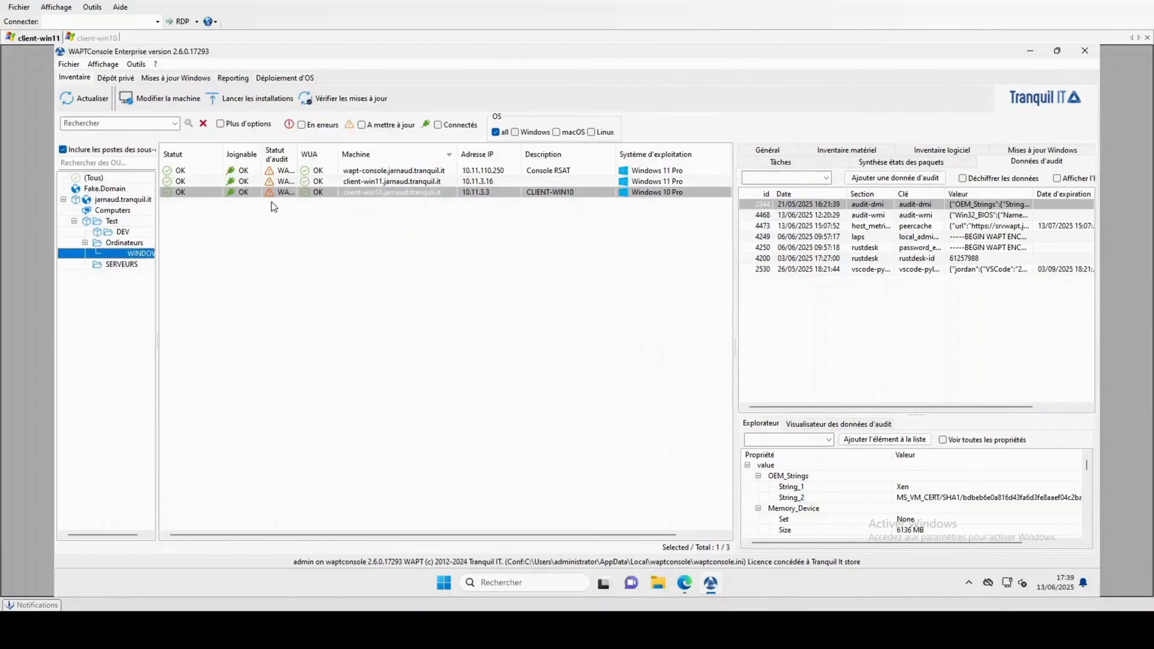
{"action": "left_click", "coordinate": [371, 182], "text": "ctrl"}
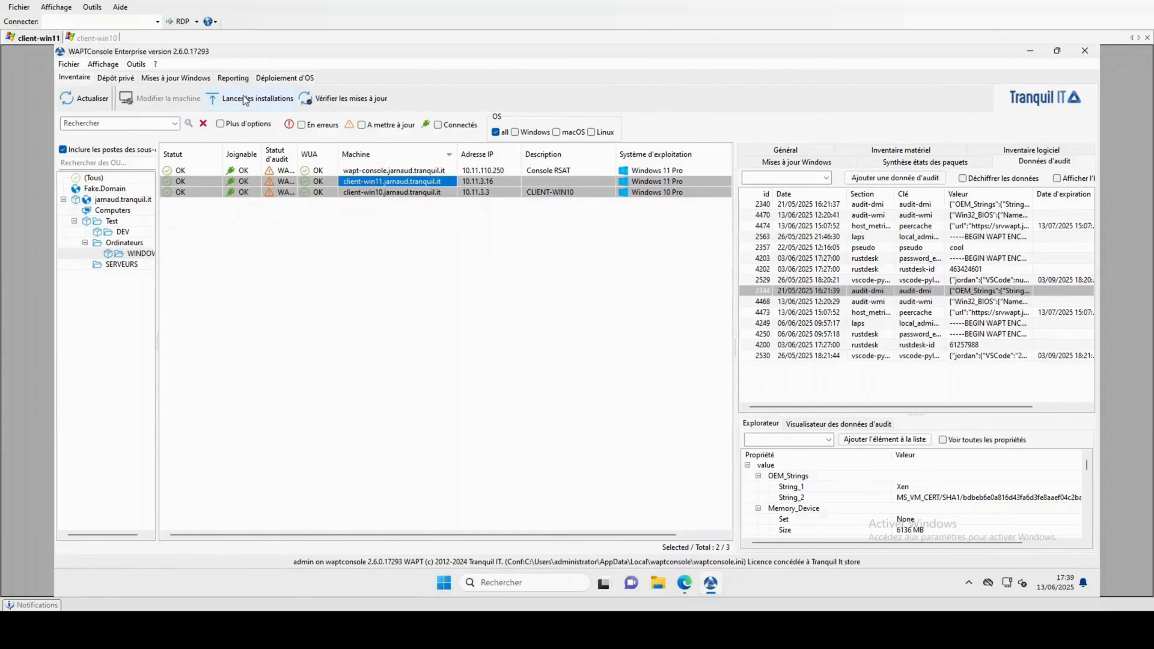
{"action": "left_click", "coordinate": [267, 102]}
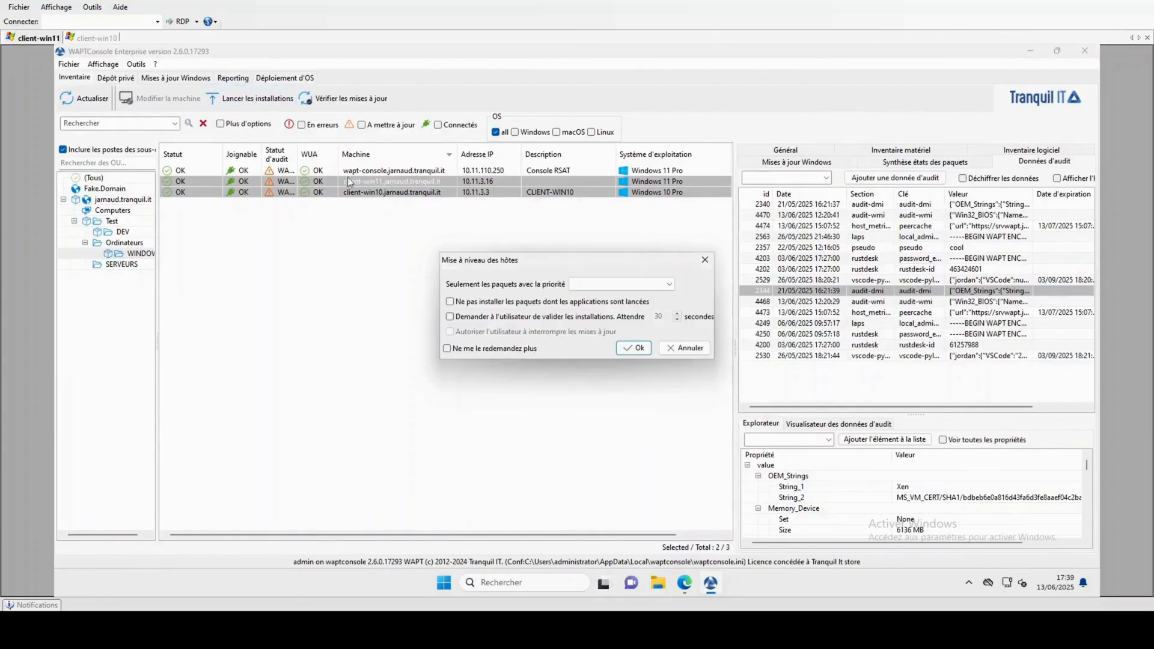
{"action": "left_click", "coordinate": [627, 347]}
{"action": "left_click", "coordinate": [651, 329]}
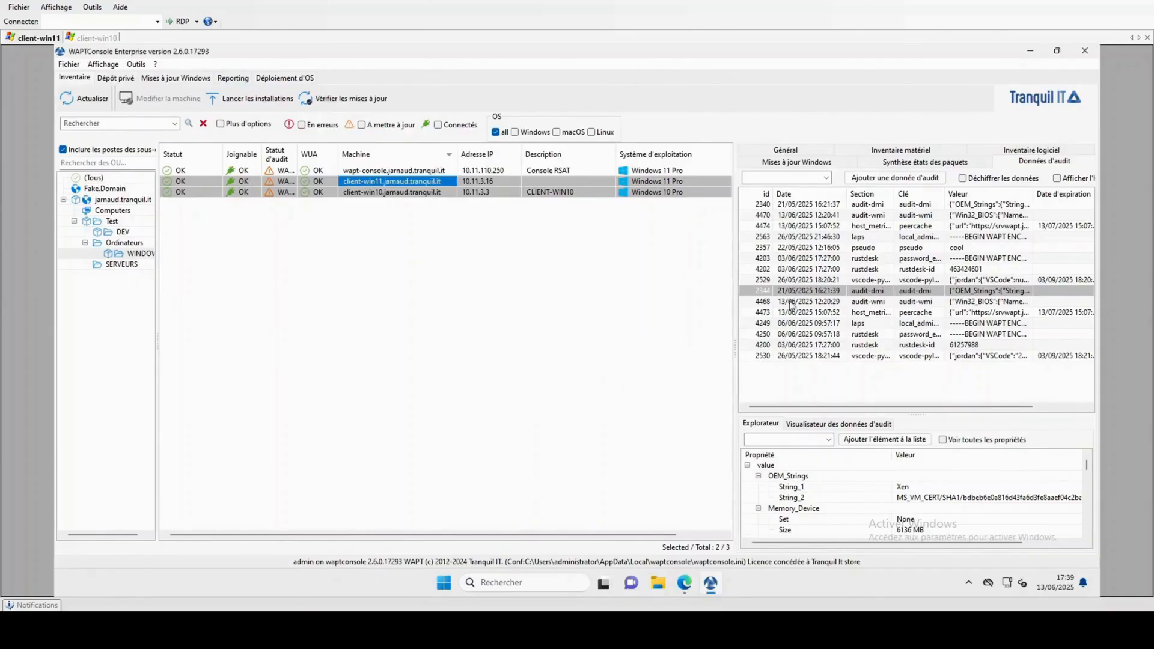
{"action": "left_click", "coordinate": [801, 153]}
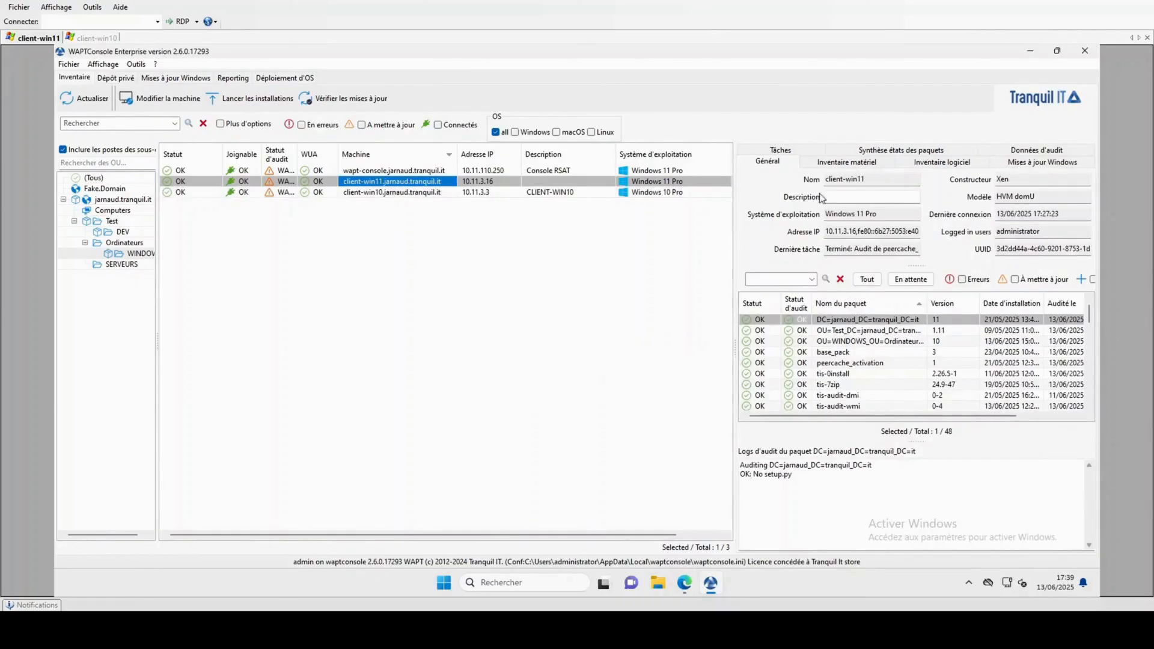
Filter client-win11's packages by 'cert', refresh, and check tis-certificat-test's install log.
{"action": "left_click", "coordinate": [800, 151]}
{"action": "left_click", "coordinate": [777, 280]}
{"action": "type", "text": "cert"}
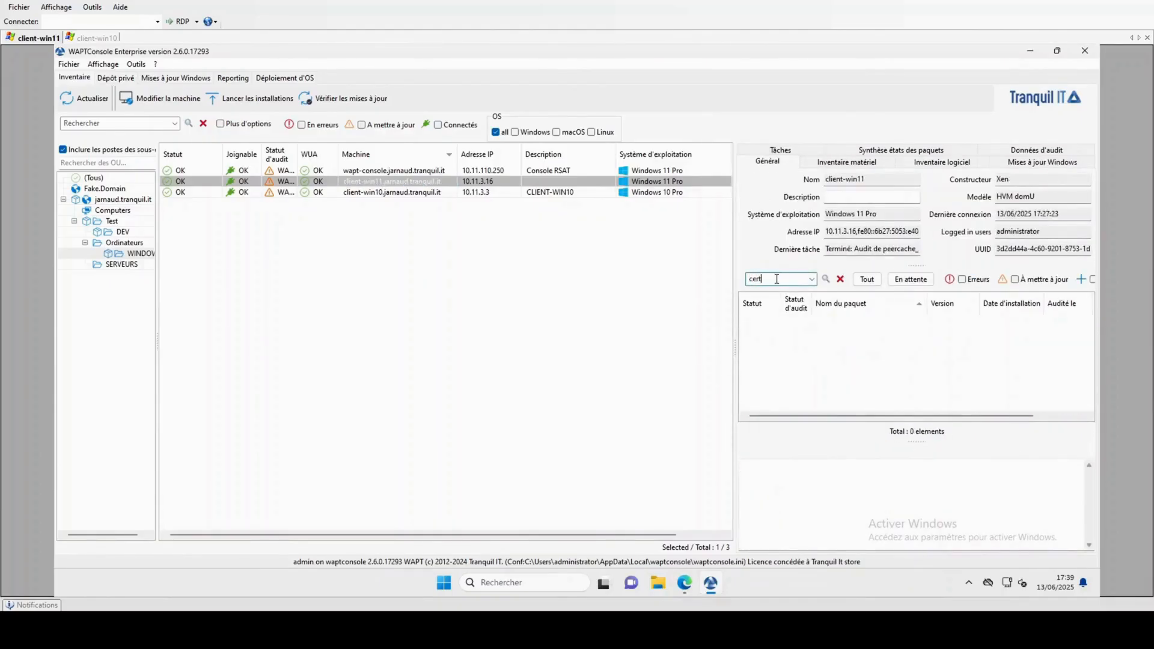
{"action": "left_click", "coordinate": [90, 101]}
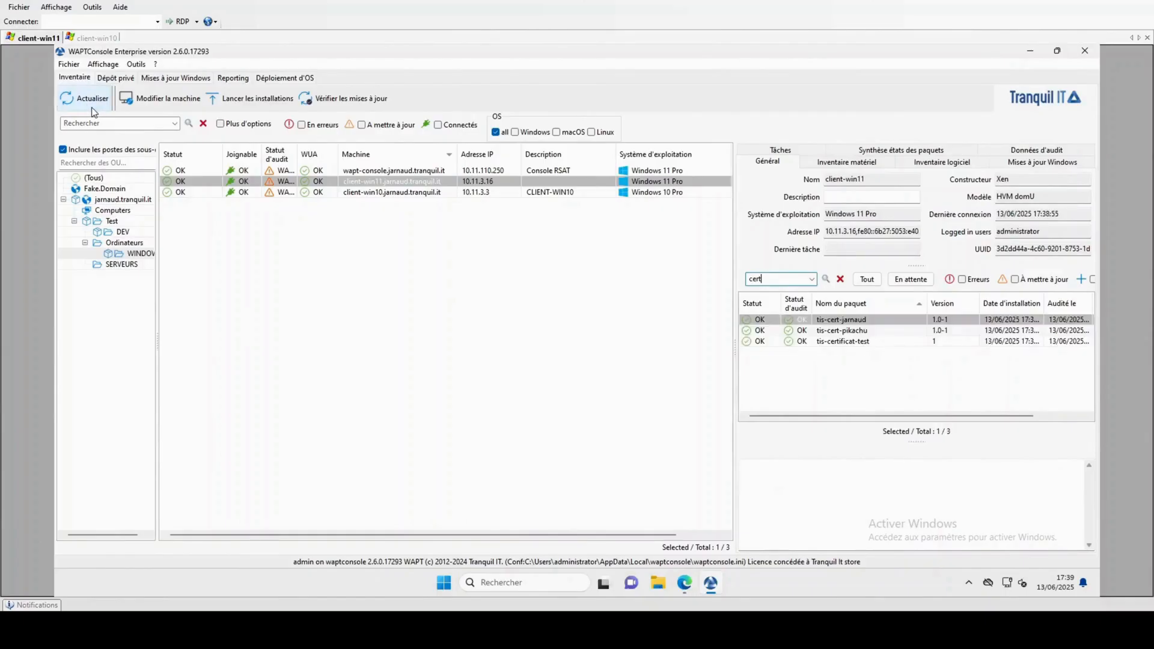
{"action": "left_click", "coordinate": [853, 342]}
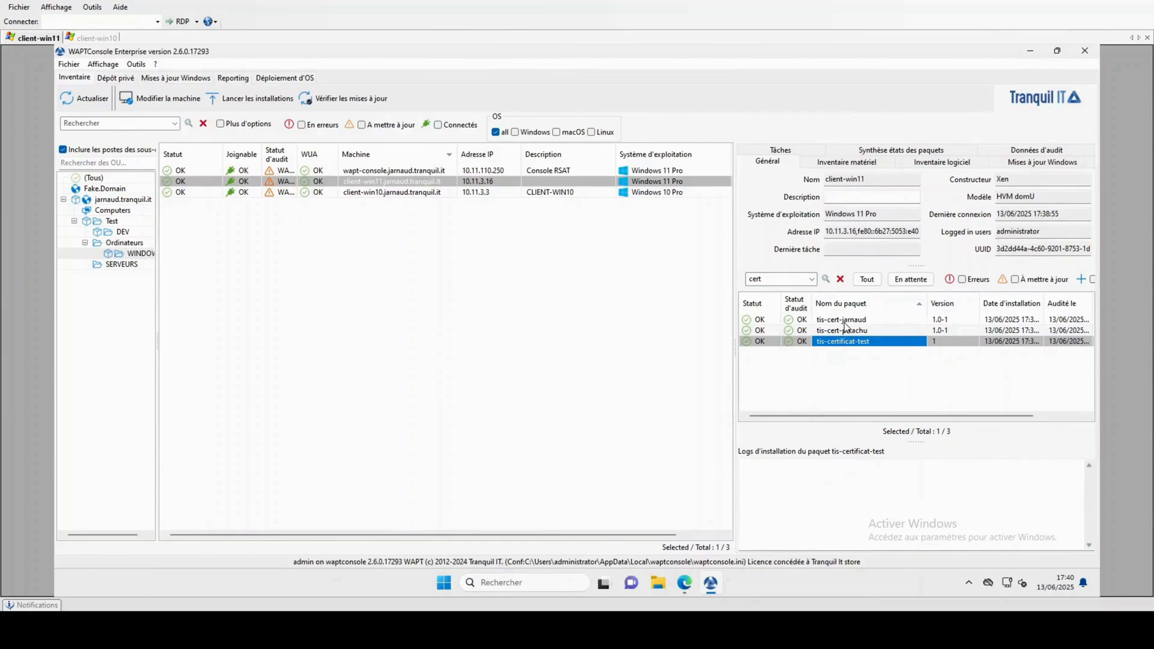
{"action": "left_click", "coordinate": [349, 193]}
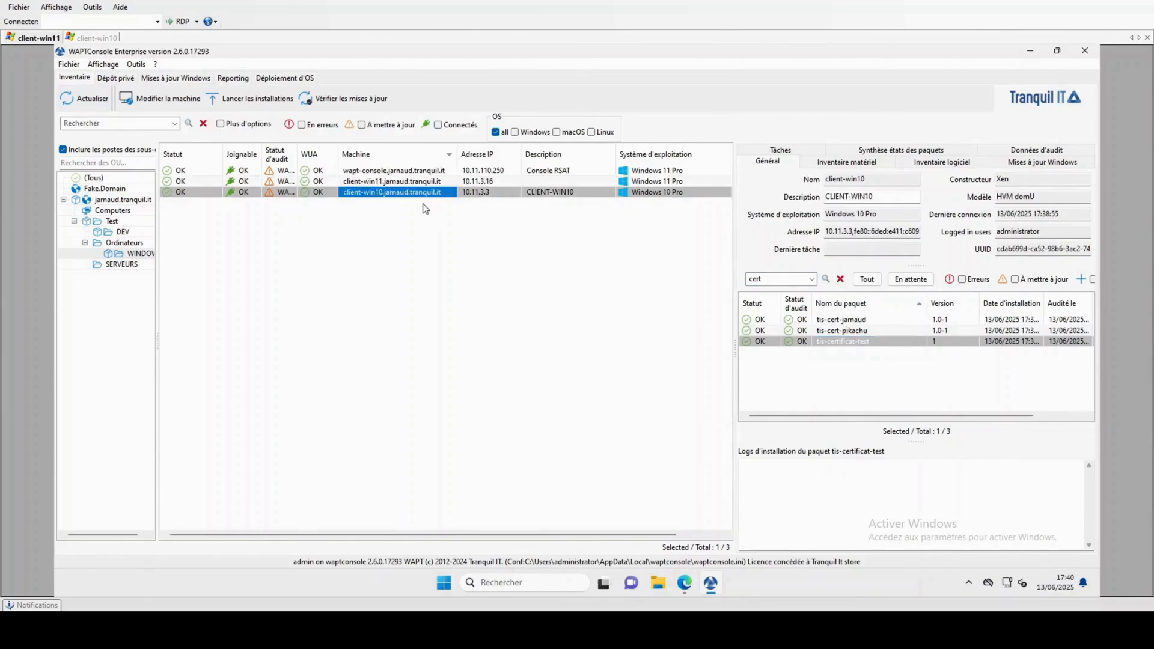
Add the Certificats panel to machine details, refresh, and inspect client-win11's Pikachu certificate.
{"action": "right_click", "coordinate": [766, 164]}
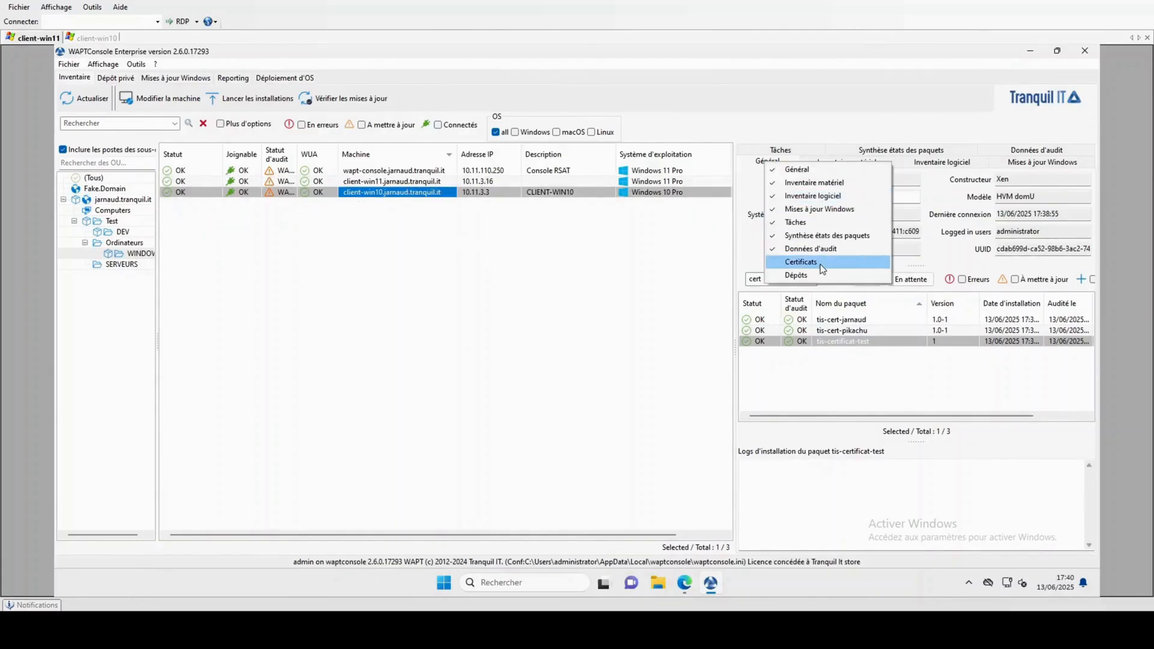
{"action": "left_click", "coordinate": [820, 264]}
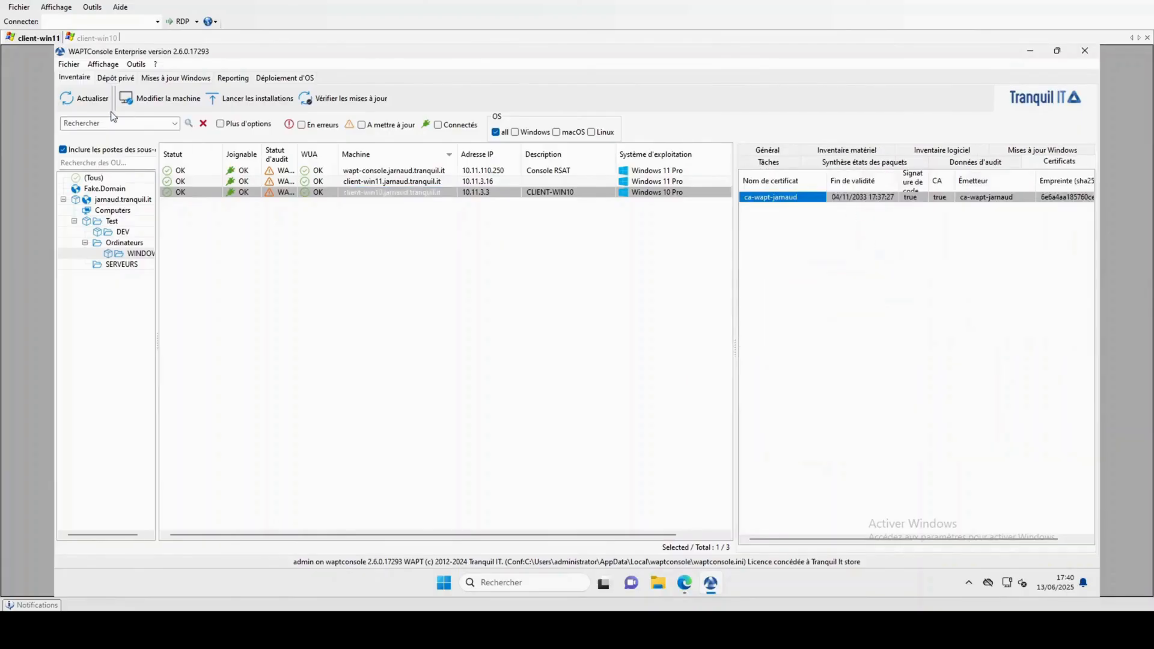
{"action": "left_click", "coordinate": [91, 102]}
{"action": "left_click", "coordinate": [753, 219]}
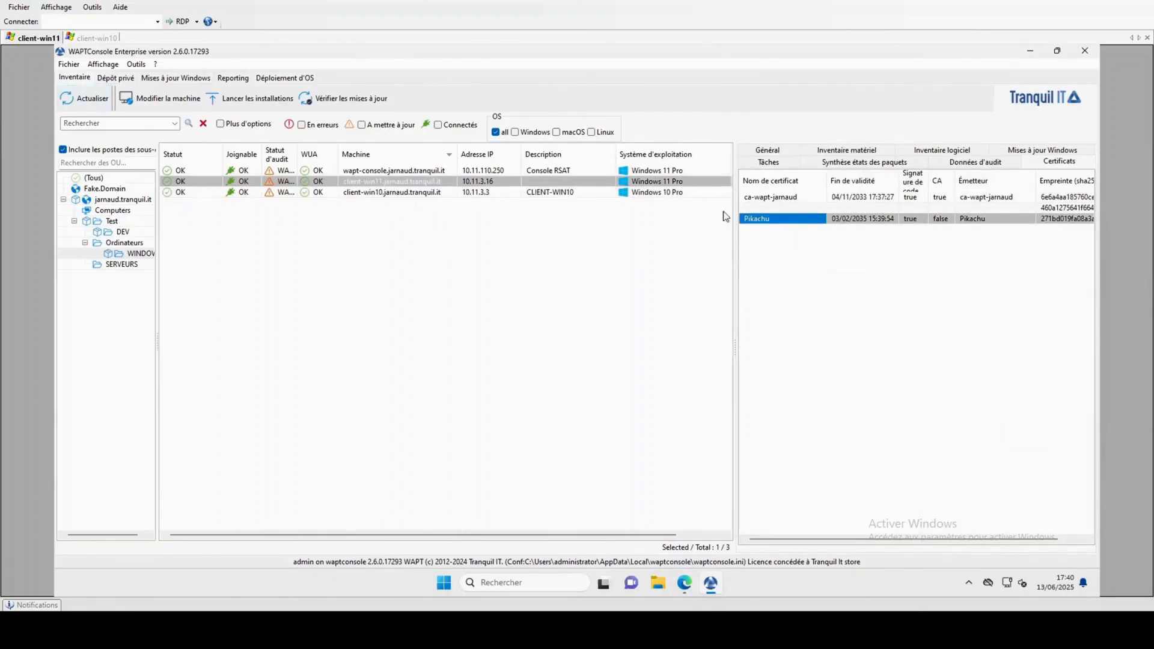
{"action": "left_click", "coordinate": [374, 185]}
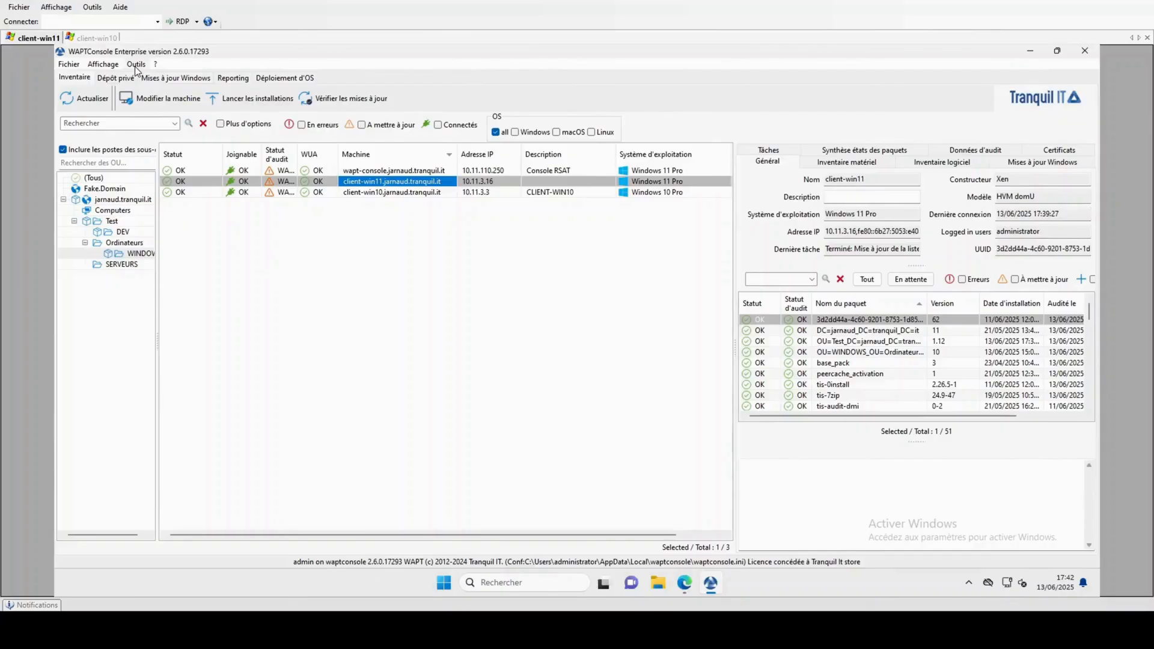
{"action": "left_click", "coordinate": [381, 193]}
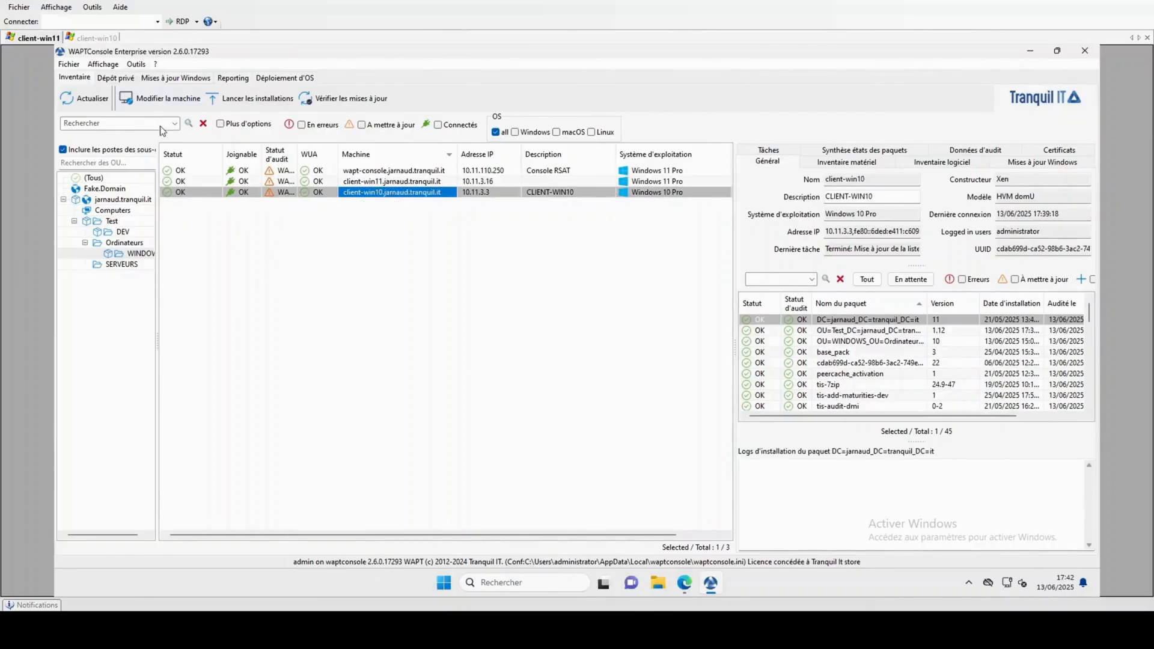
{"action": "left_click", "coordinate": [136, 64]}
{"action": "left_click", "coordinate": [185, 344]}
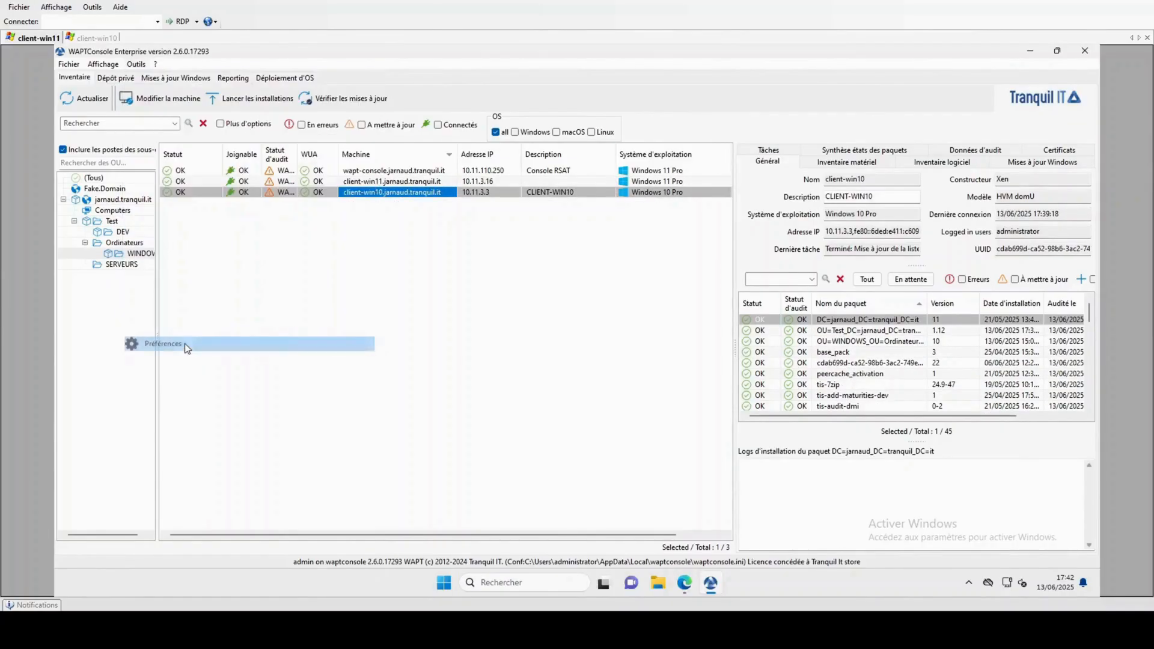
{"action": "left_click", "coordinate": [597, 362]}
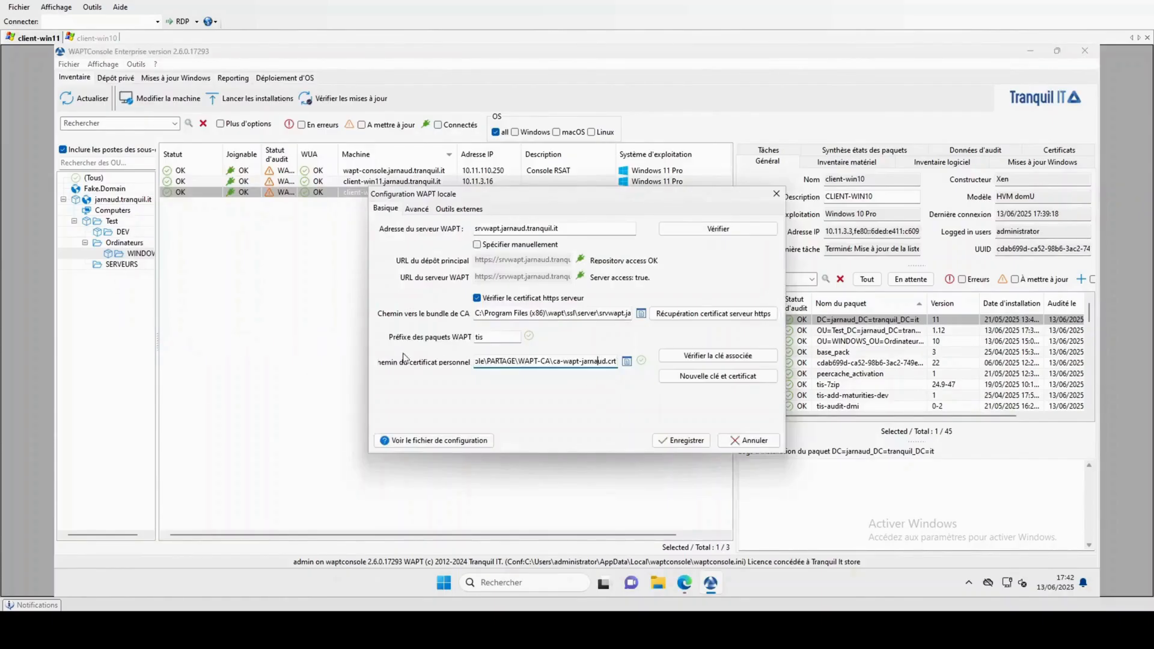
{"action": "left_click_drag", "start_coordinate": [554, 363], "coordinate": [608, 364]}
{"action": "left_click", "coordinate": [627, 362]}
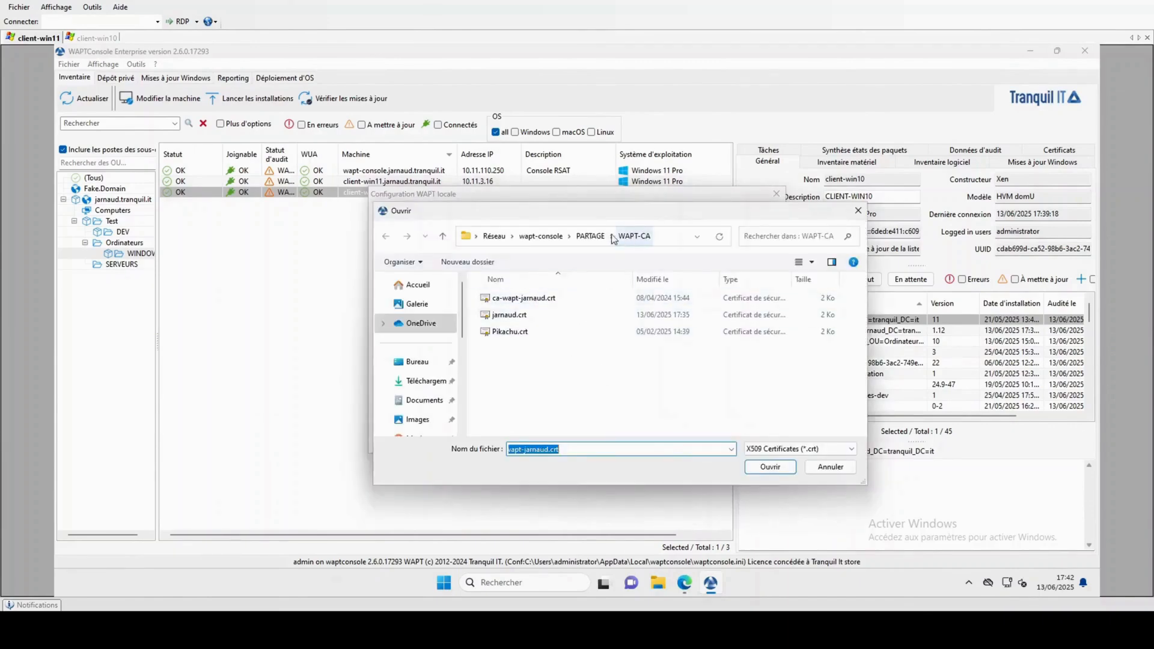
{"action": "left_click", "coordinate": [510, 315]}
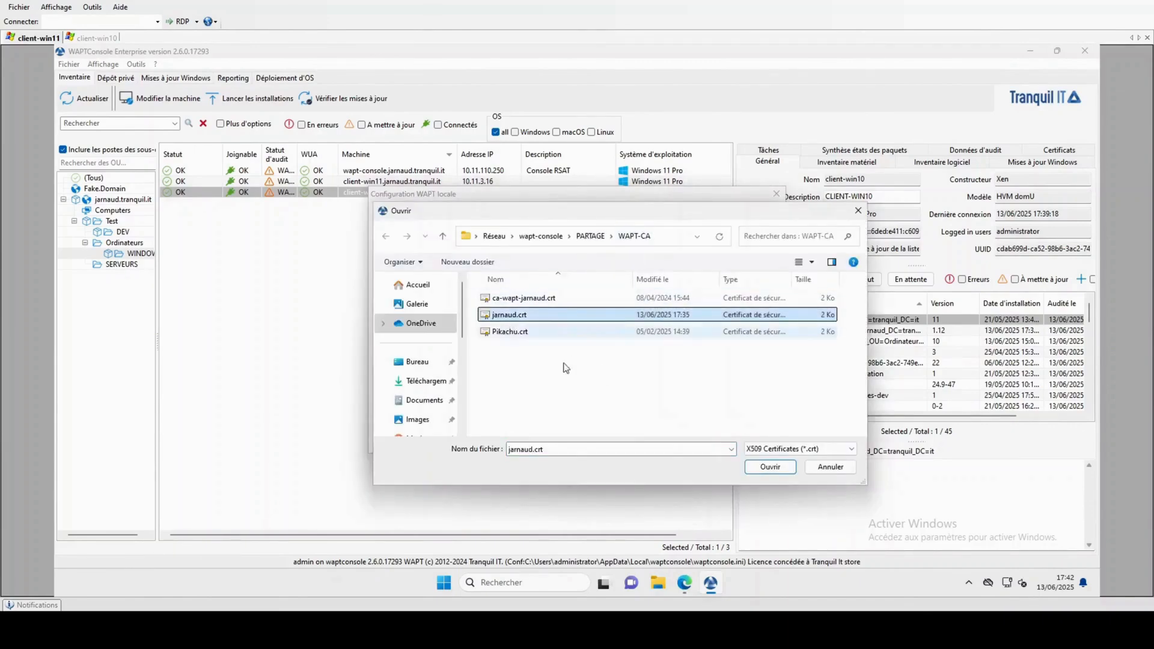
{"action": "left_click", "coordinate": [774, 469]}
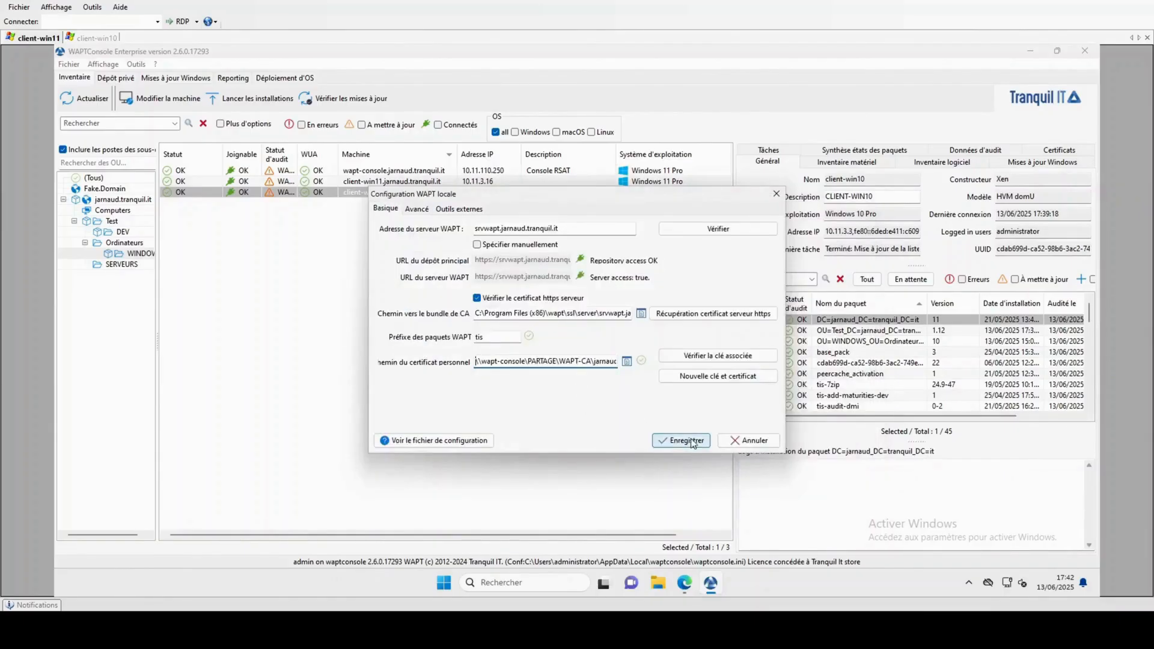
{"action": "left_click", "coordinate": [664, 440]}
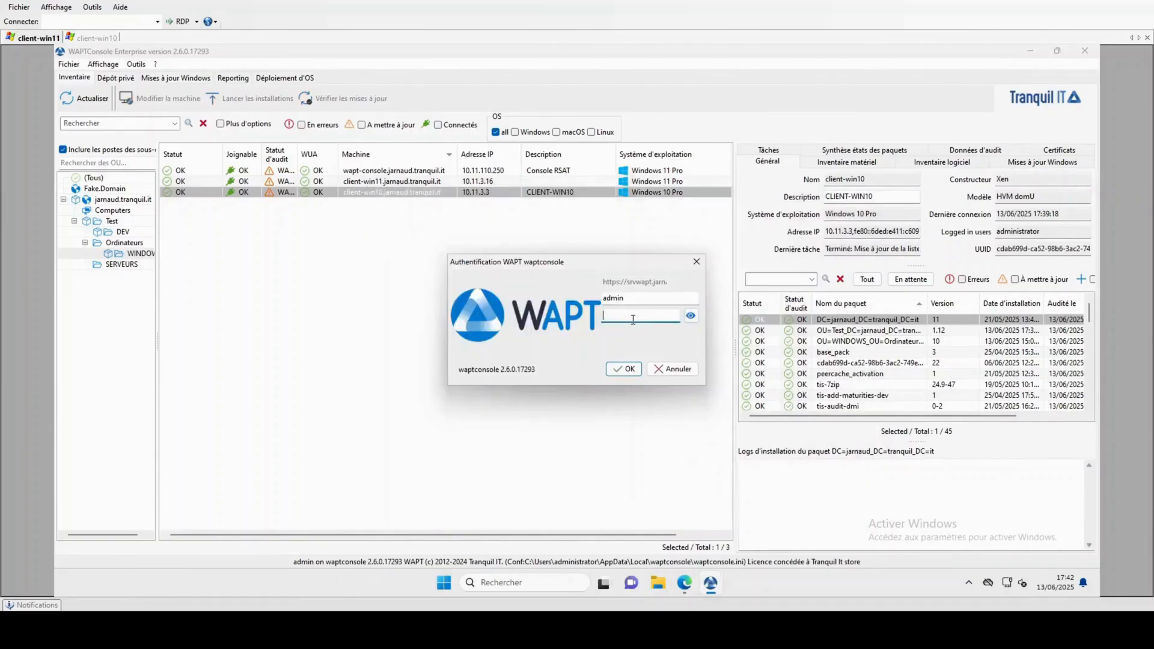
{"action": "key", "text": "Return"}
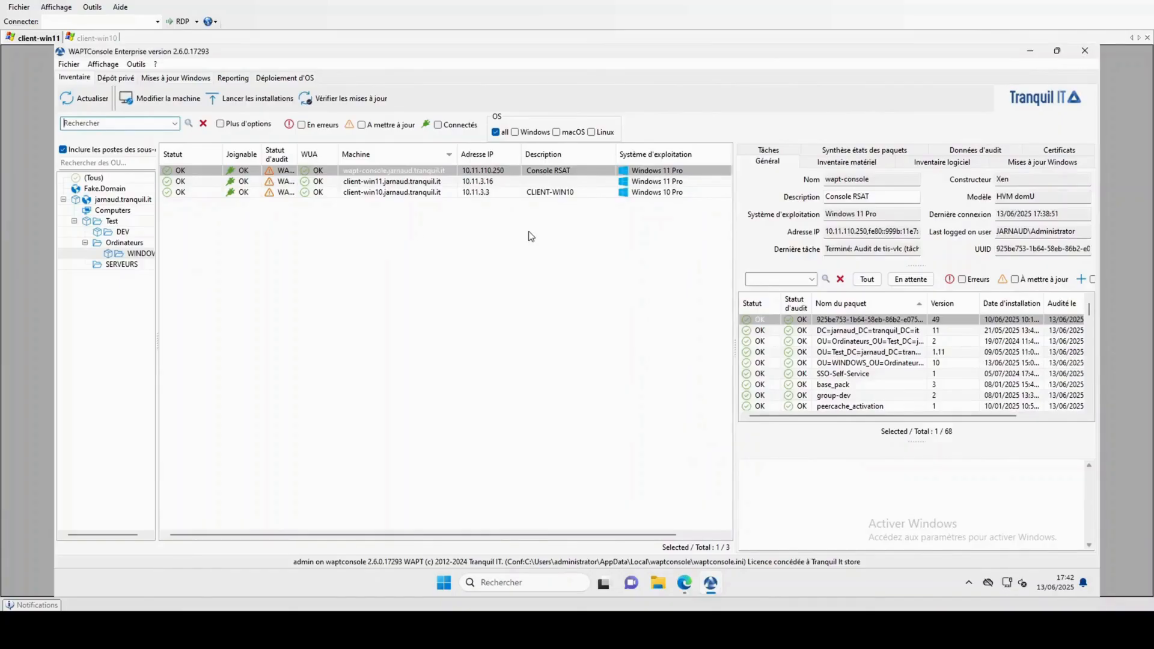
Select client-win10 and review the local configuration in Outils > Préférences before closing it.
{"action": "left_click", "coordinate": [361, 193]}
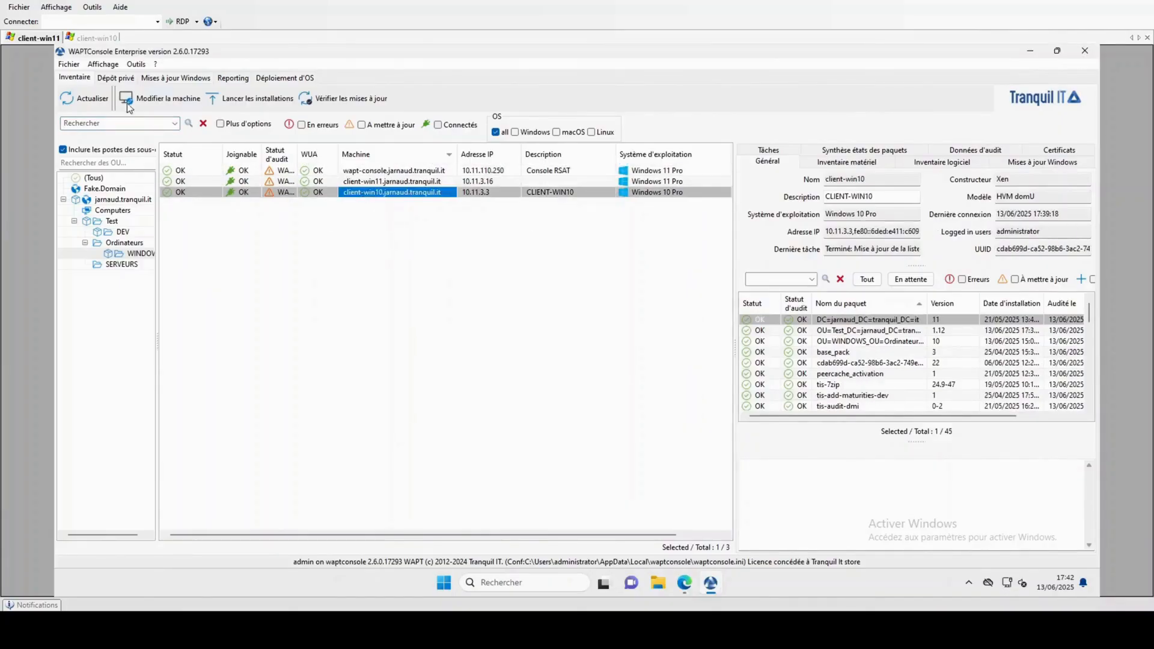
{"action": "left_click", "coordinate": [136, 63]}
{"action": "left_click", "coordinate": [193, 345]}
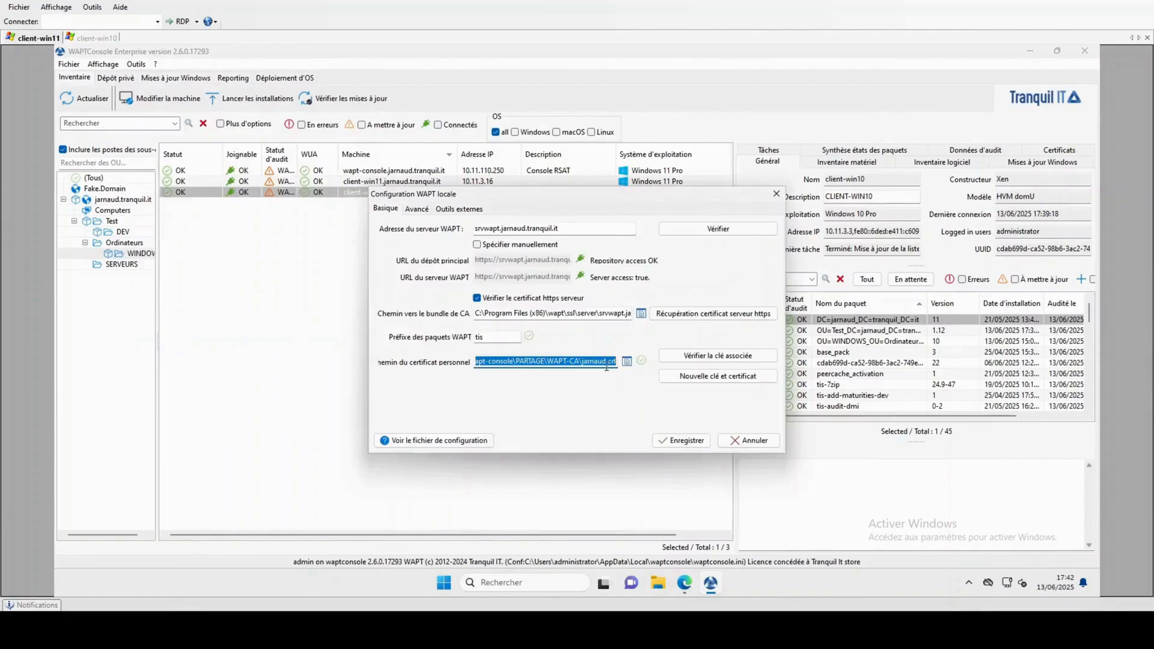
{"action": "left_click", "coordinate": [777, 193]}
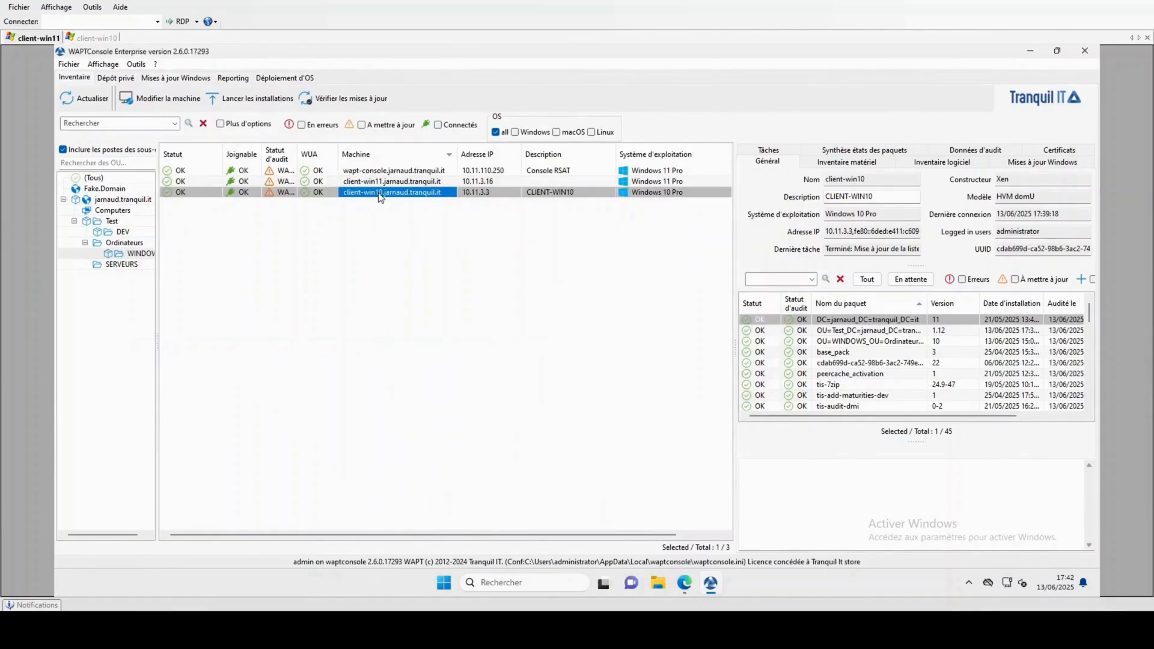
{"action": "left_click", "coordinate": [1052, 156]}
{"action": "left_click", "coordinate": [749, 211]}
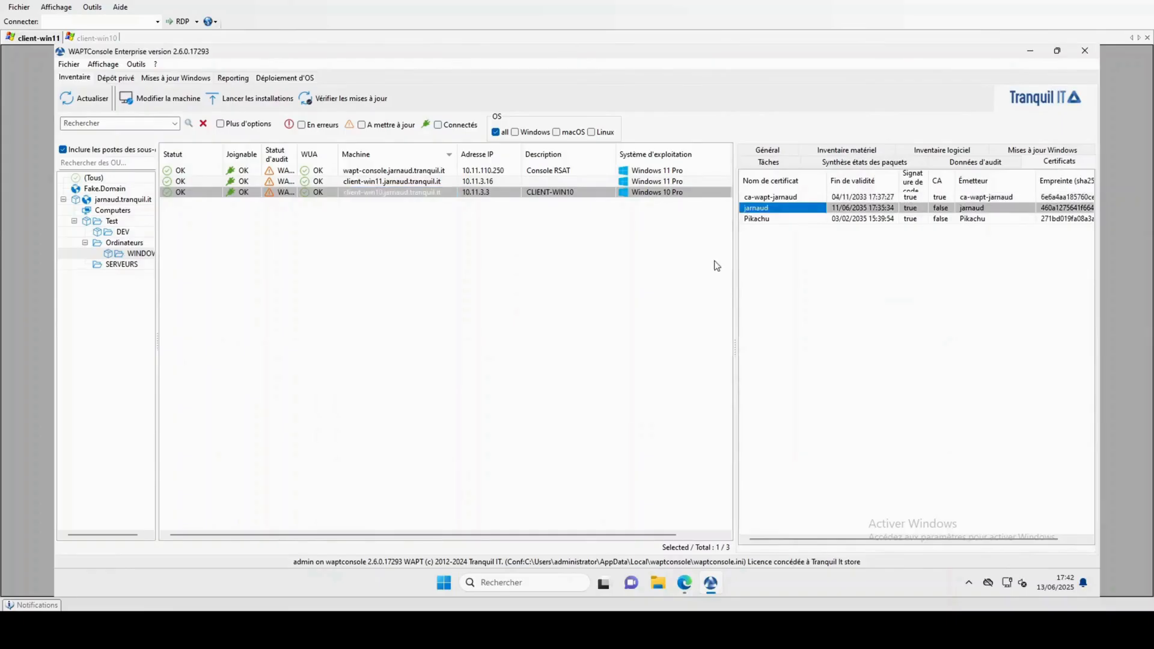
{"action": "left_click", "coordinate": [359, 194]}
{"action": "right_click", "coordinate": [360, 194]}
{"action": "key", "text": "Escape"}
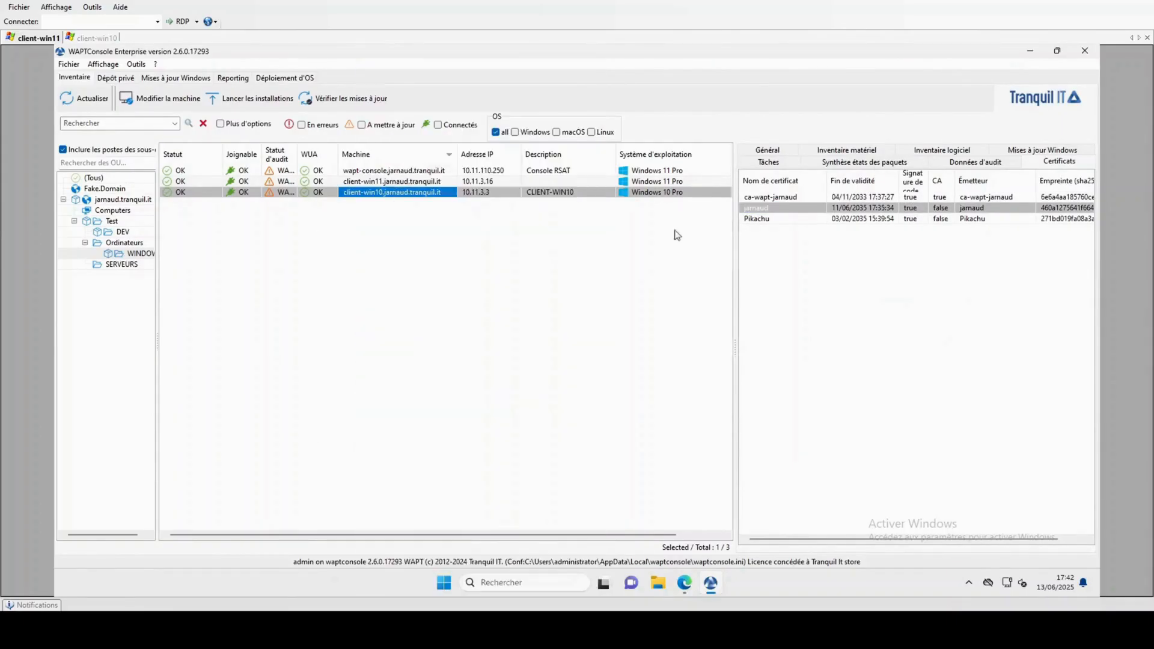
Add tis-7zip to client-win10's host package dependencies and save and apply it as version 23.
{"action": "left_click", "coordinate": [779, 162]}
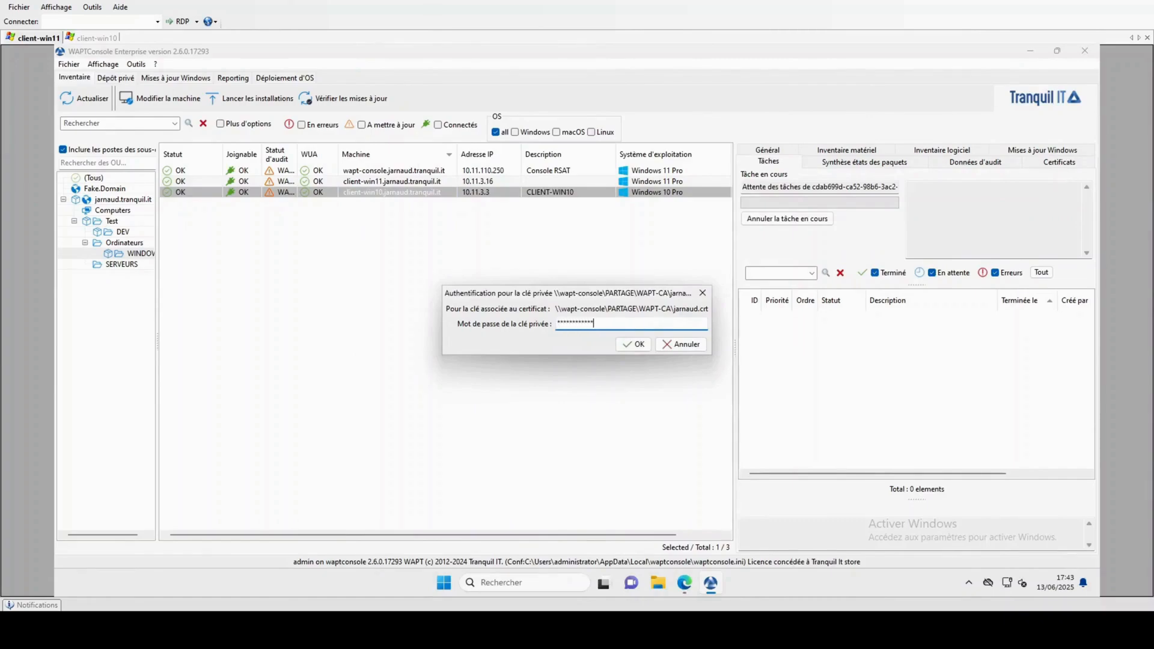
{"action": "key", "text": "Return"}
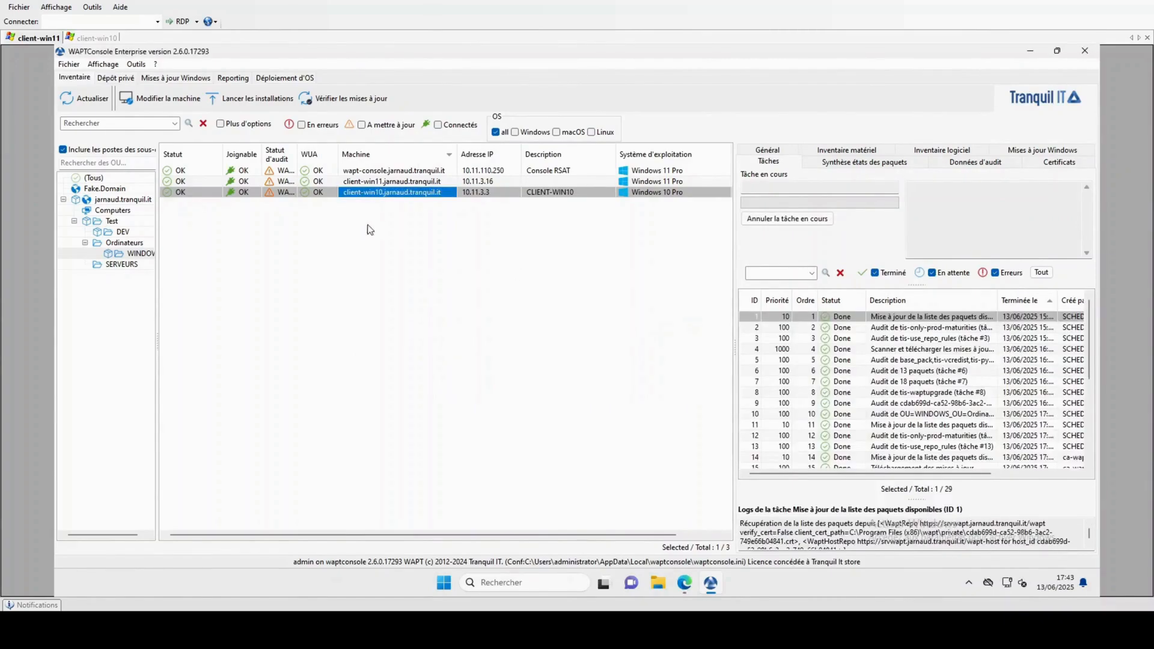
{"action": "right_click", "coordinate": [371, 196]}
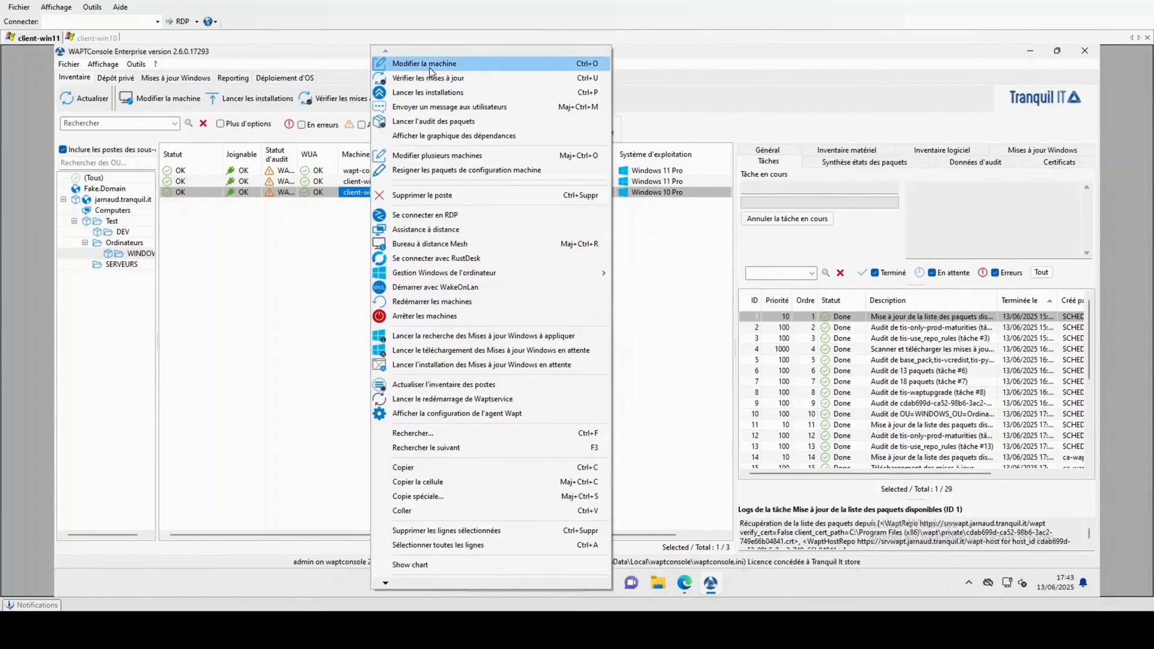
{"action": "left_click", "coordinate": [511, 64]}
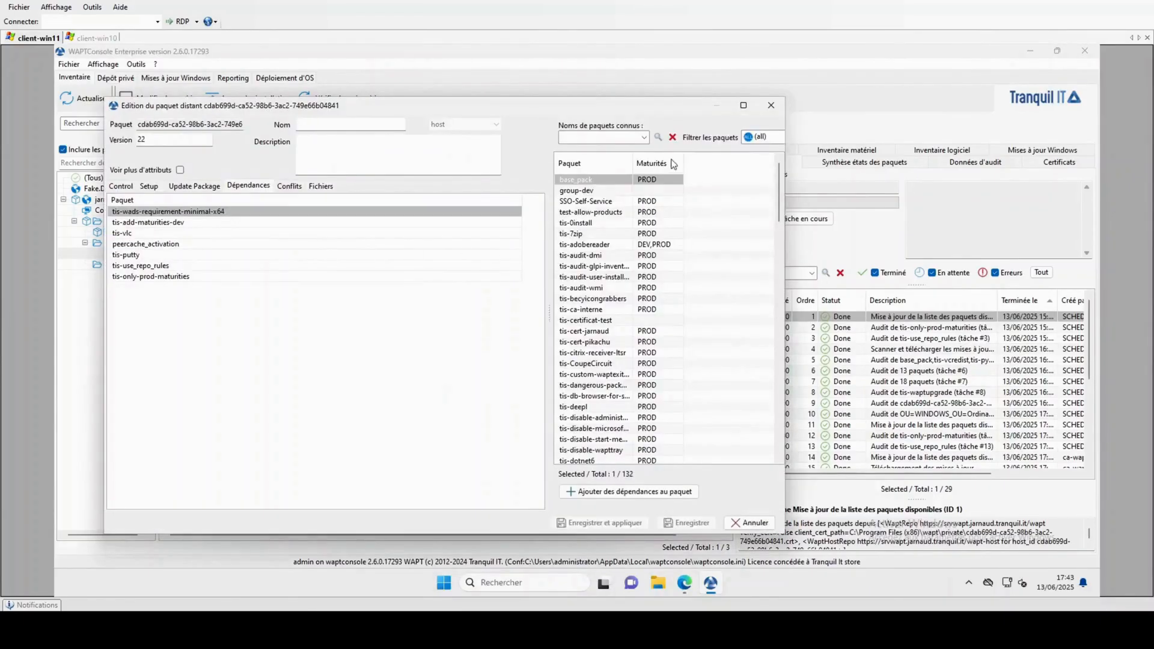
{"action": "left_click_drag", "start_coordinate": [576, 233], "coordinate": [343, 314]}
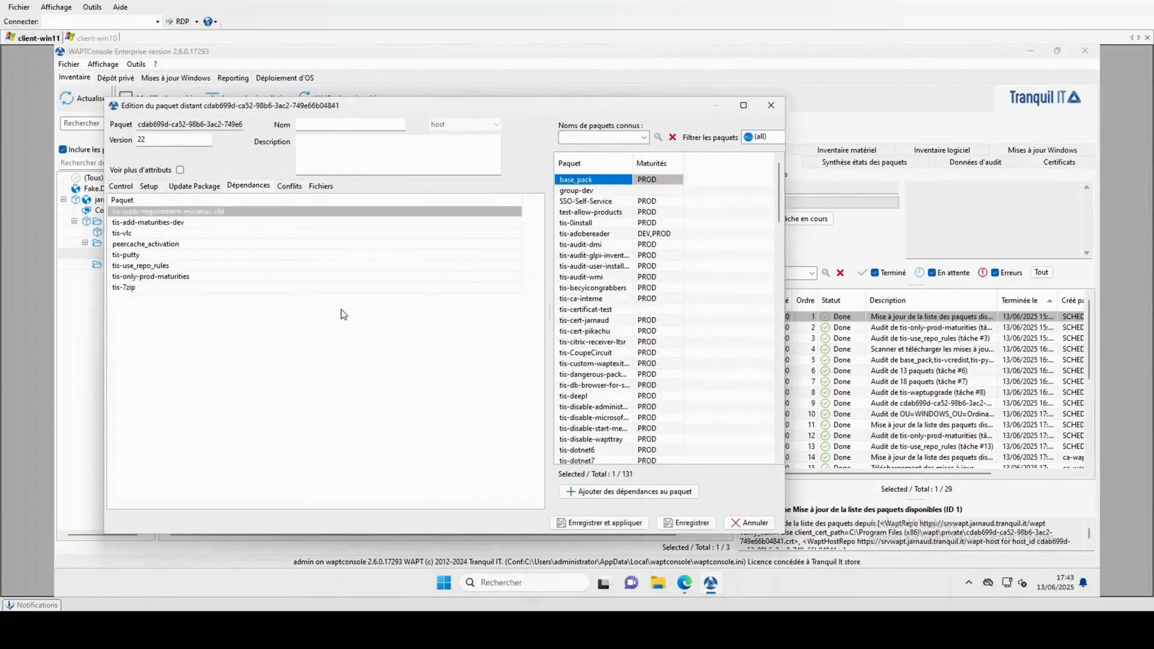
{"action": "left_click", "coordinate": [607, 524]}
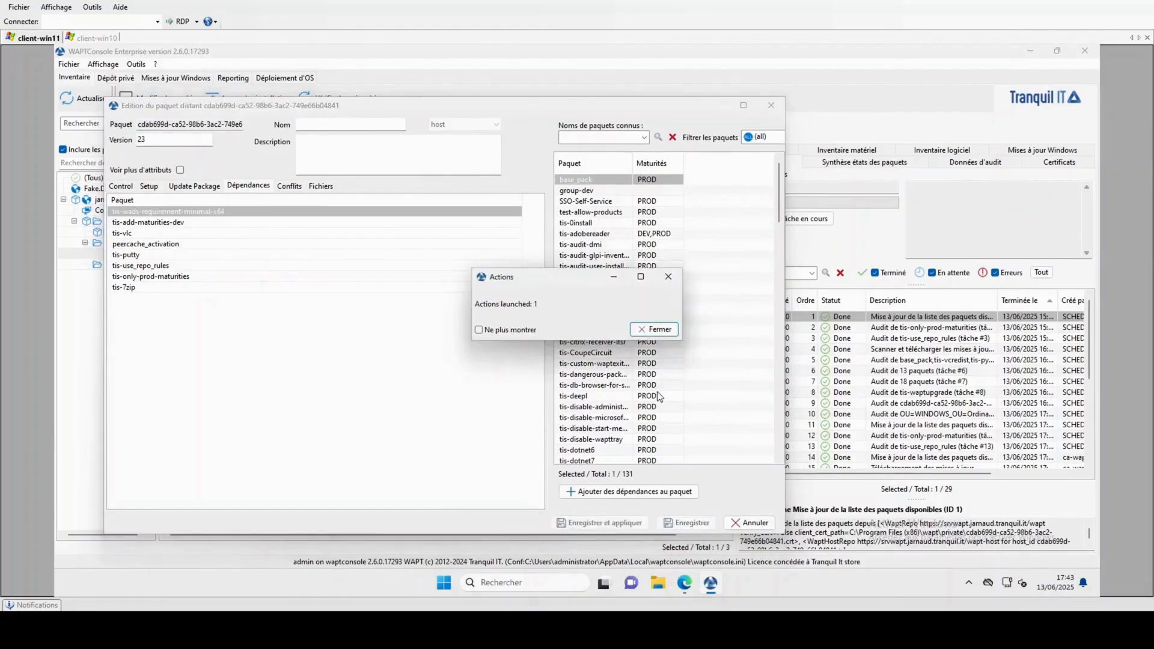
{"action": "left_click", "coordinate": [654, 332]}
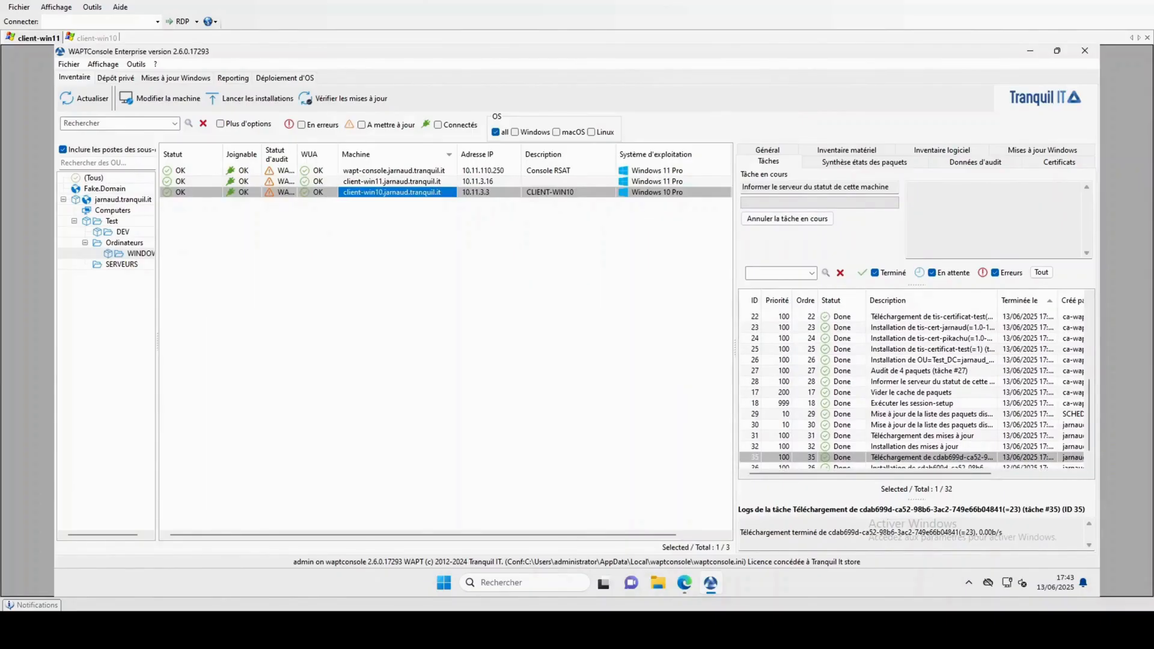
{"action": "key", "text": "super+e"}
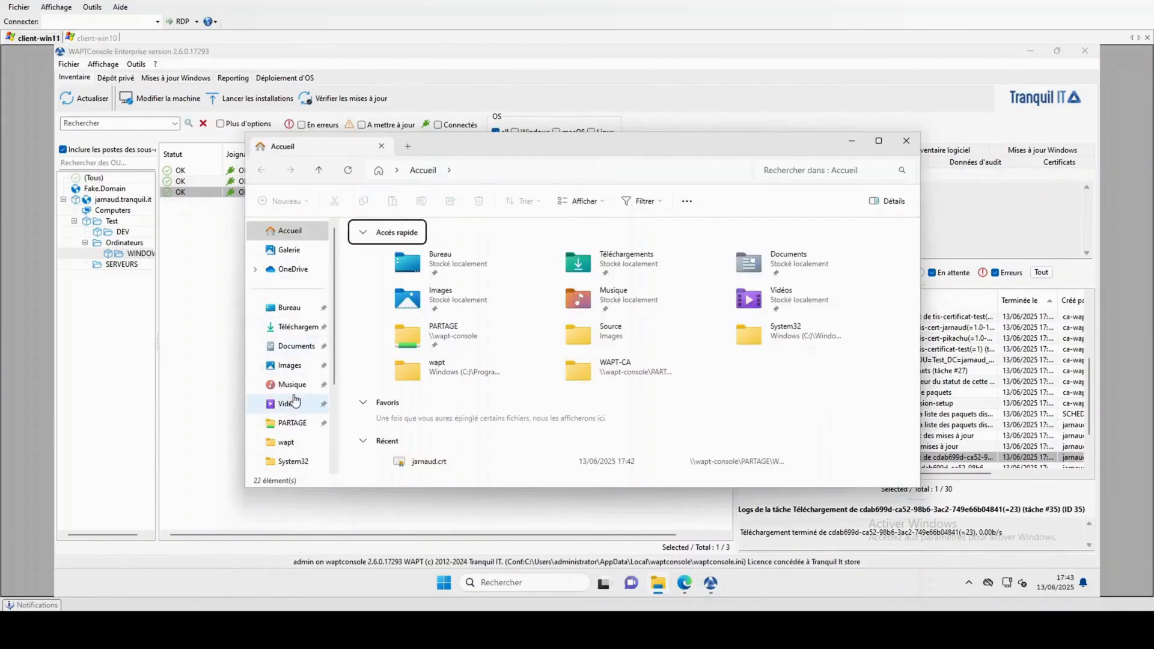
{"action": "scroll", "coordinate": [289, 433], "scroll_direction": "down", "scroll_amount": 3}
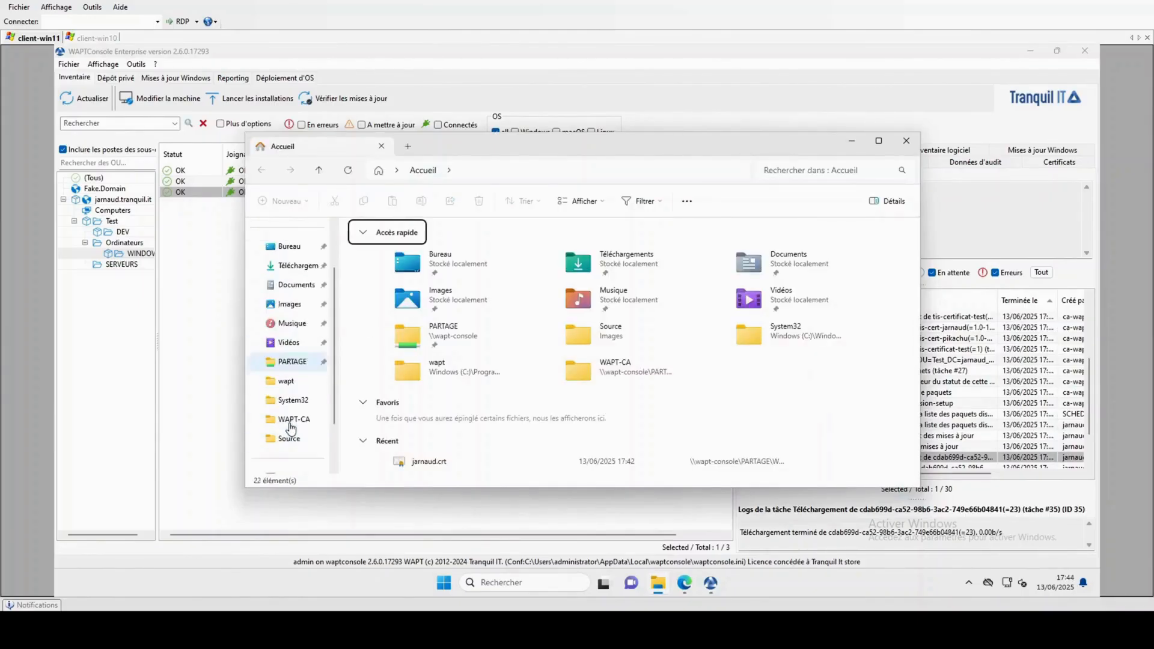
{"action": "left_click", "coordinate": [290, 428]}
{"action": "double_click", "coordinate": [421, 255]}
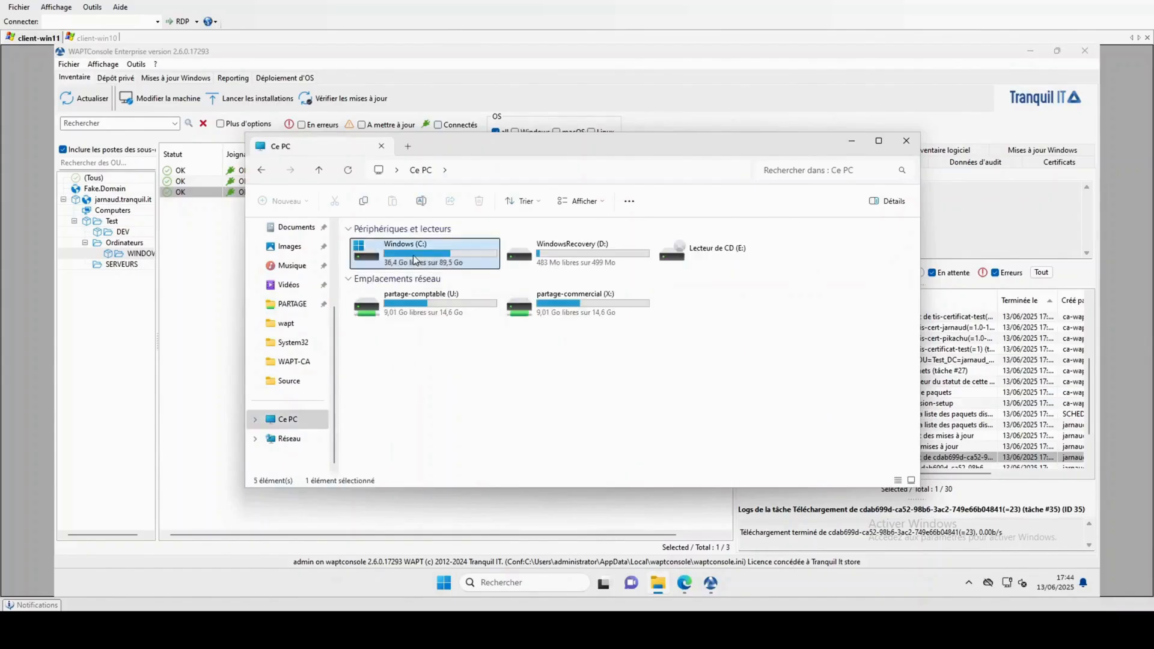
{"action": "double_click", "coordinate": [415, 294]}
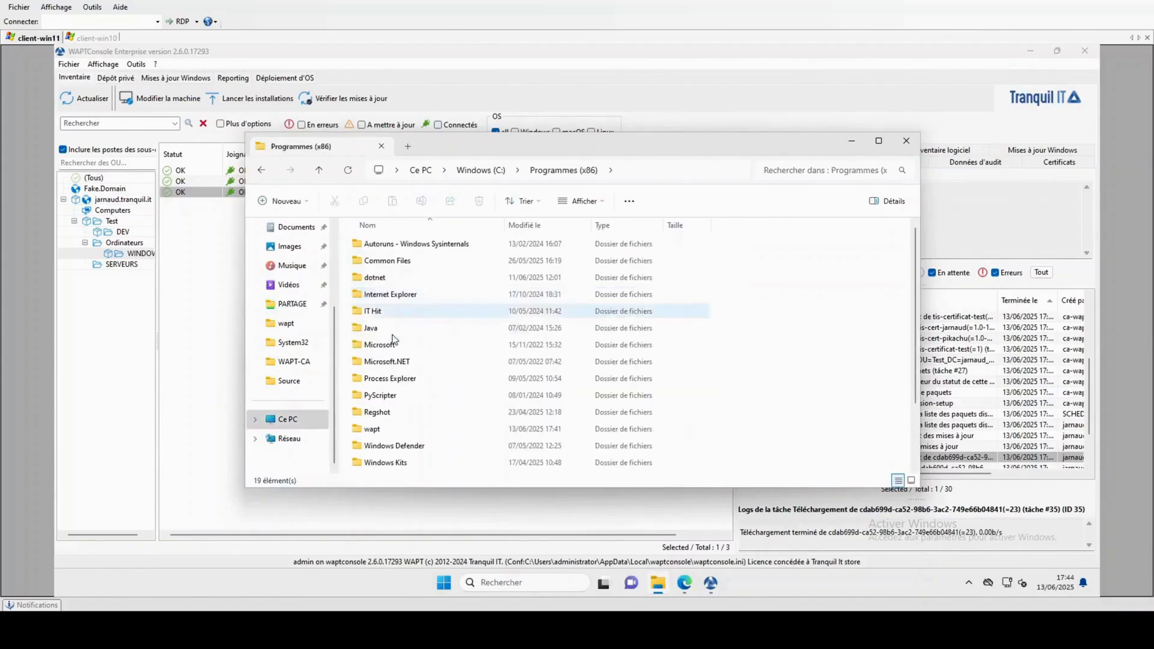
{"action": "left_click", "coordinate": [387, 345]}
{"action": "left_click", "coordinate": [385, 430]}
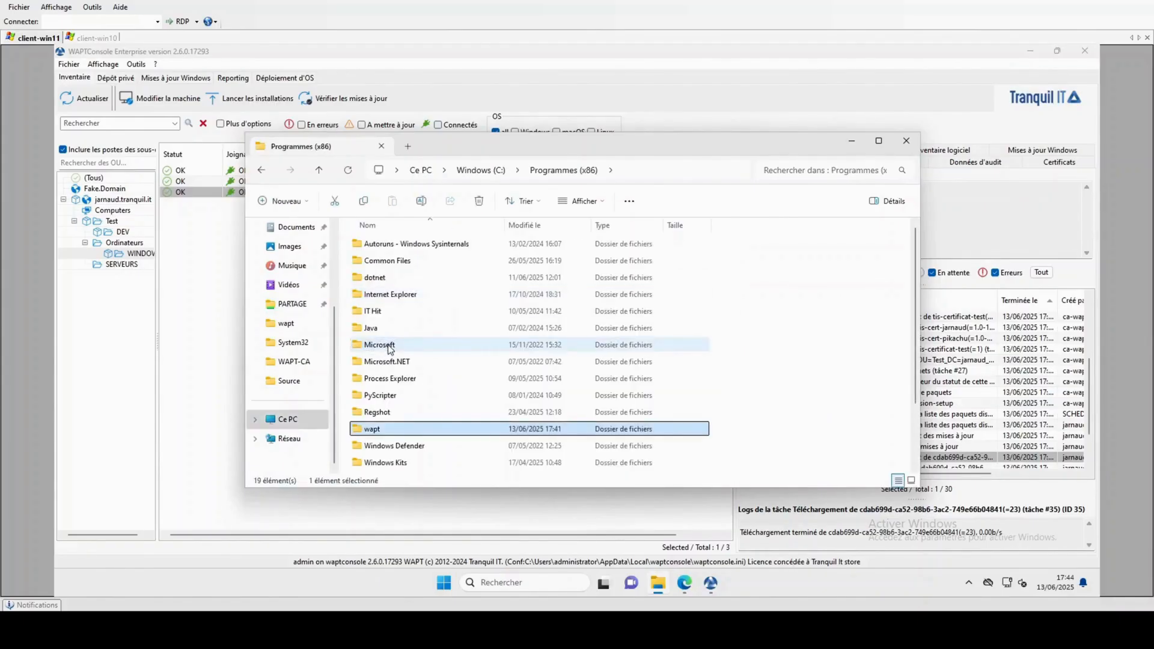
{"action": "double_click", "coordinate": [388, 432]}
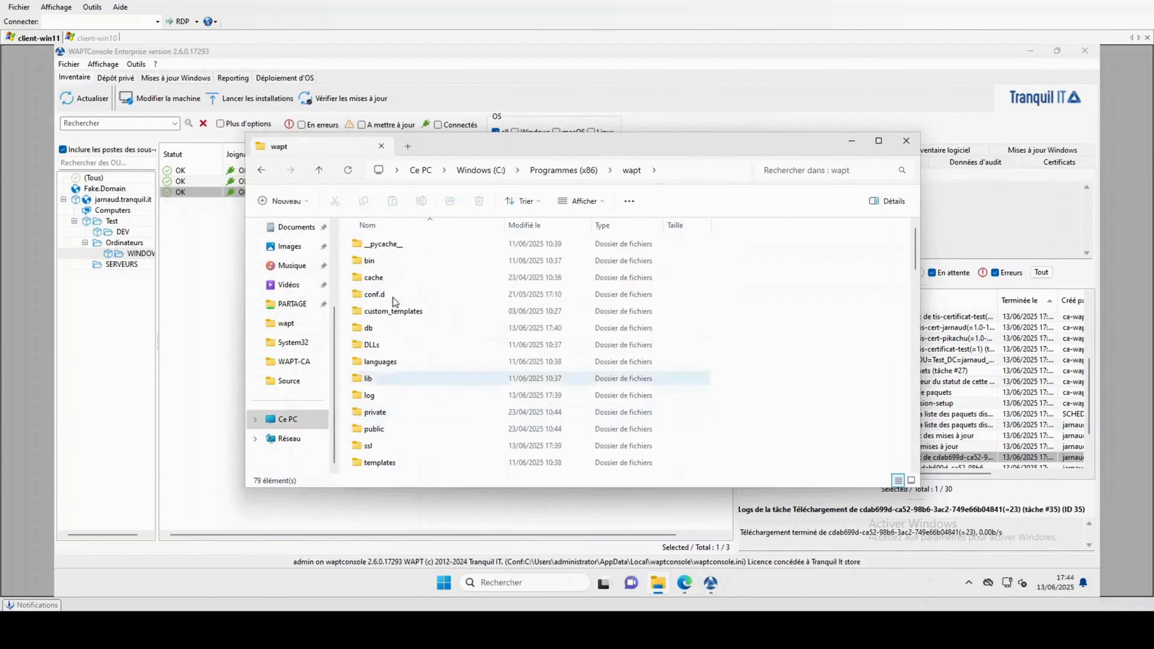
{"action": "scroll", "coordinate": [381, 353], "scroll_direction": "down", "scroll_amount": 2}
{"action": "double_click", "coordinate": [382, 346]}
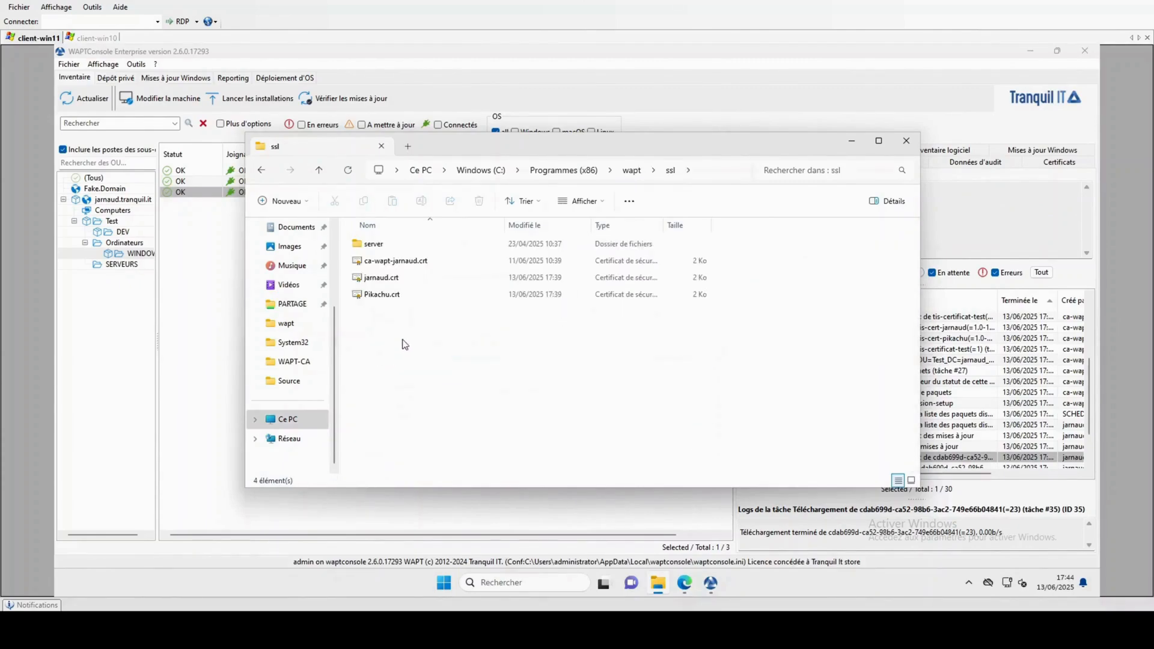
{"action": "left_click_drag", "start_coordinate": [403, 344], "coordinate": [404, 256]}
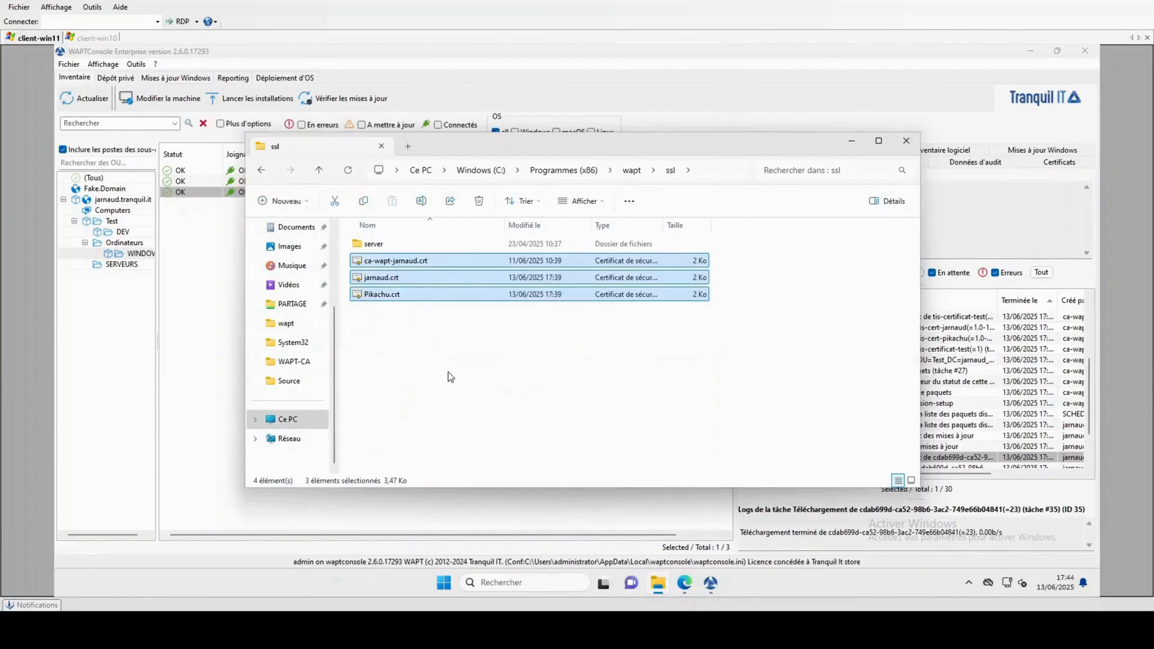